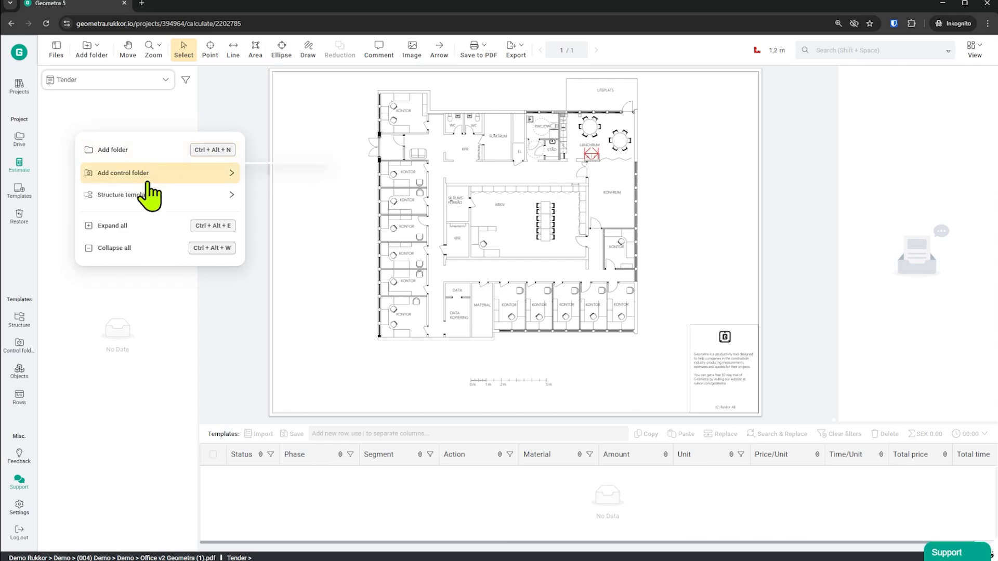
Insert the Painting work structure template from Painting Project into the Tender folder tree and expand its Floor 1 folder.
{"action": "mouse_move", "coordinate": [145, 197]}
{"action": "mouse_move", "coordinate": [301, 214]}
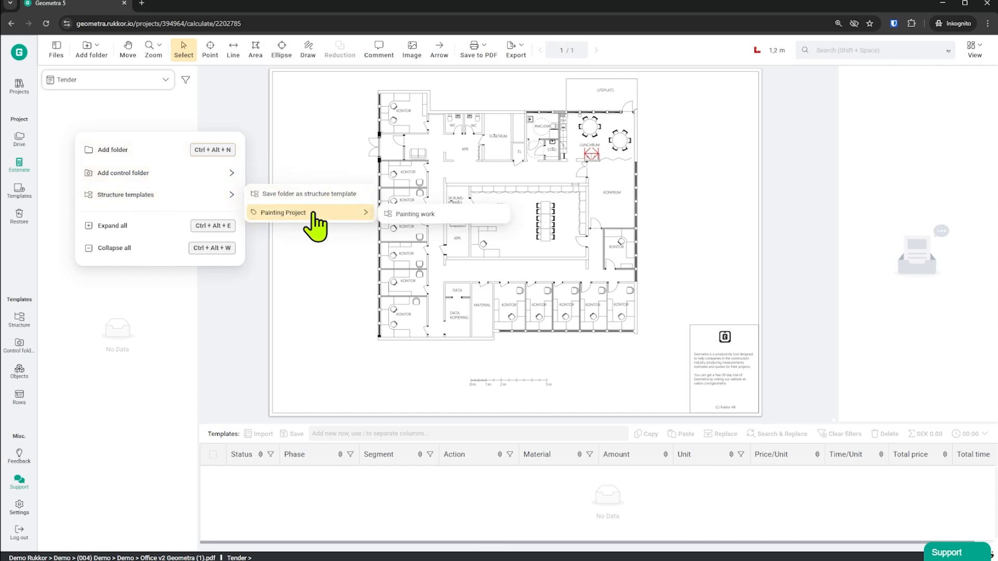
{"action": "left_click", "coordinate": [416, 215]}
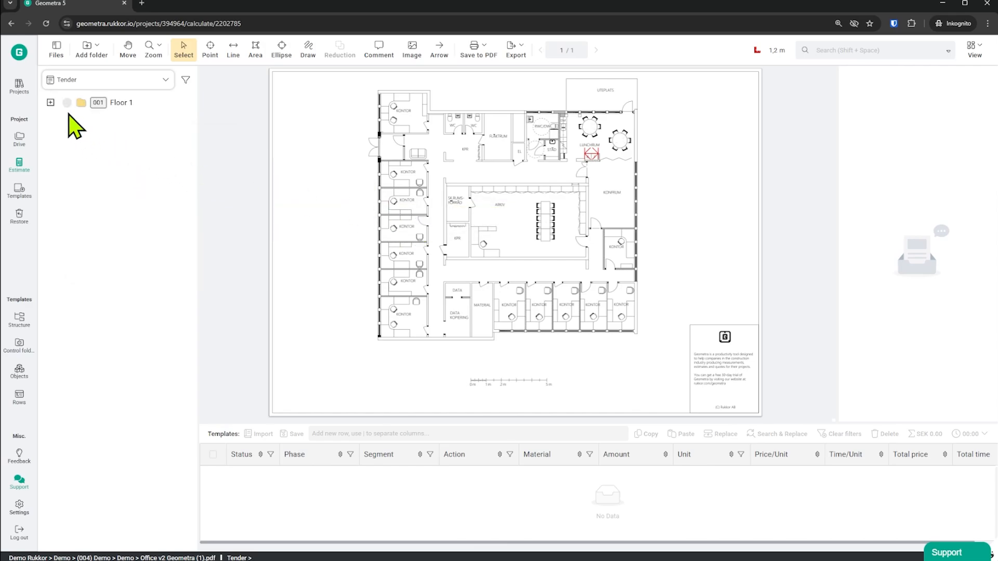
{"action": "left_click", "coordinate": [50, 103]}
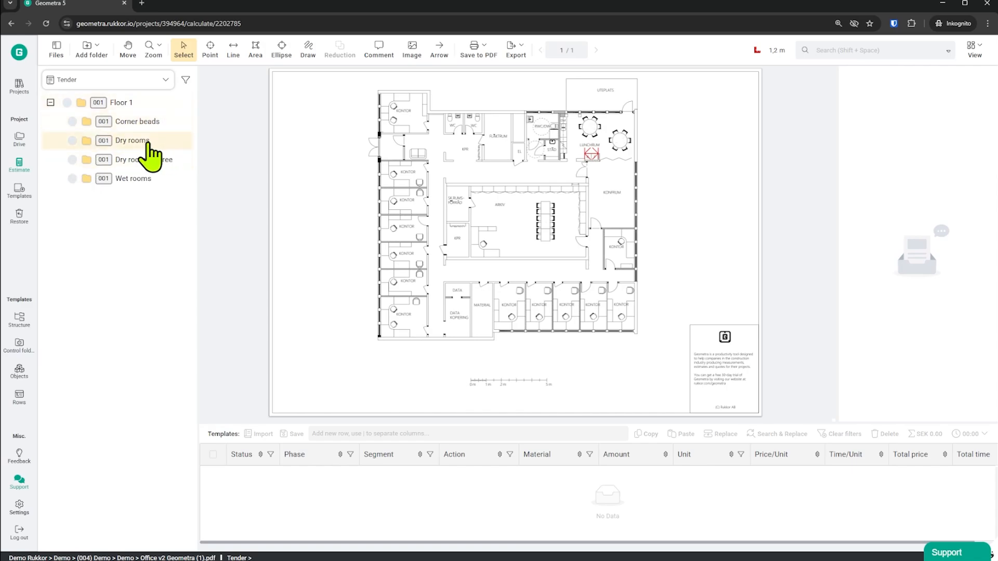
In the Dry rooms folder, measure the topmost KONTOR below the west entrance as an area of about 9.6 m² named Office.
{"action": "left_click", "coordinate": [127, 141]}
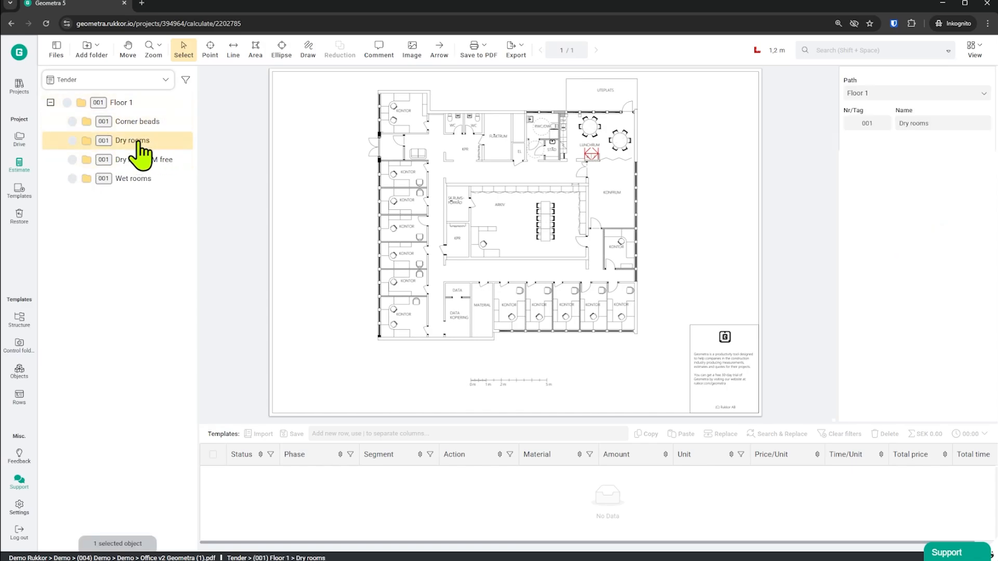
{"action": "left_click", "coordinate": [255, 47]}
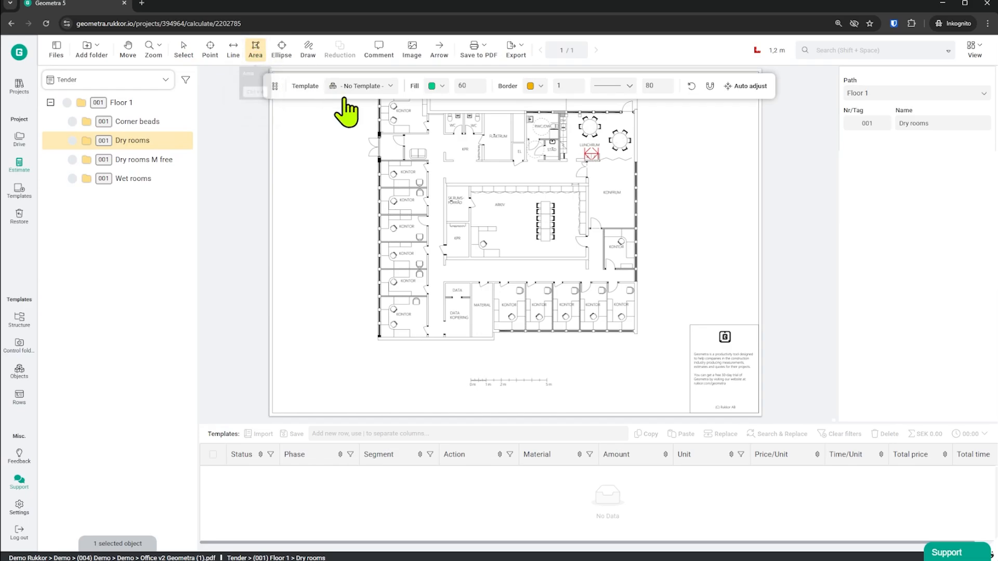
{"action": "scroll", "coordinate": [418, 179], "scroll_direction": "up", "scroll_amount": 5}
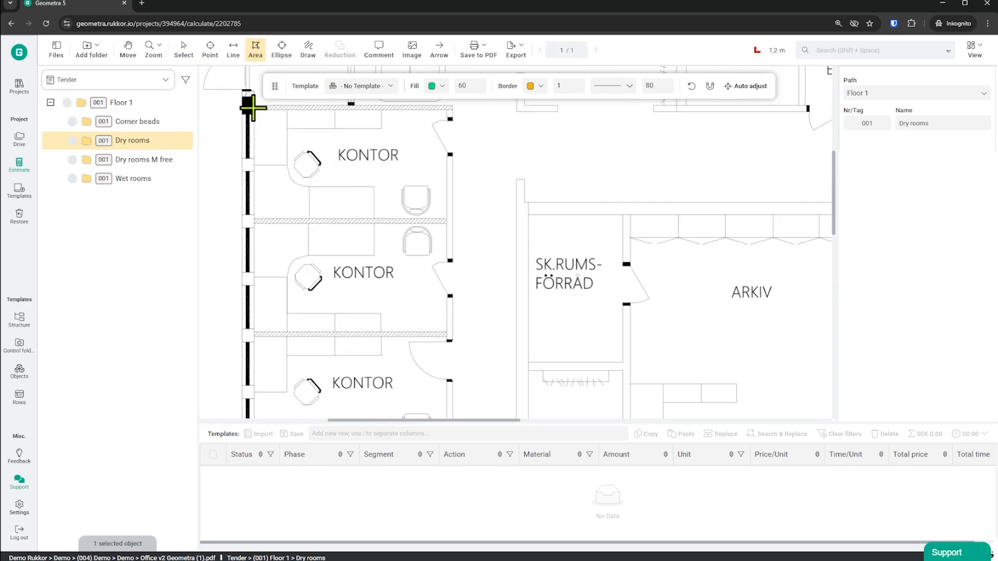
{"action": "left_click", "coordinate": [251, 109]}
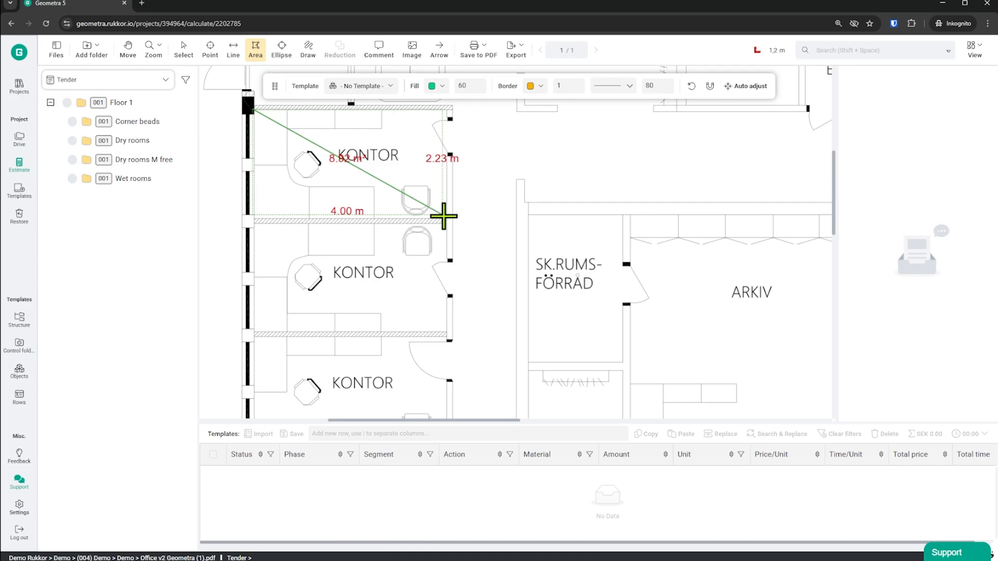
{"action": "left_click", "coordinate": [448, 219]}
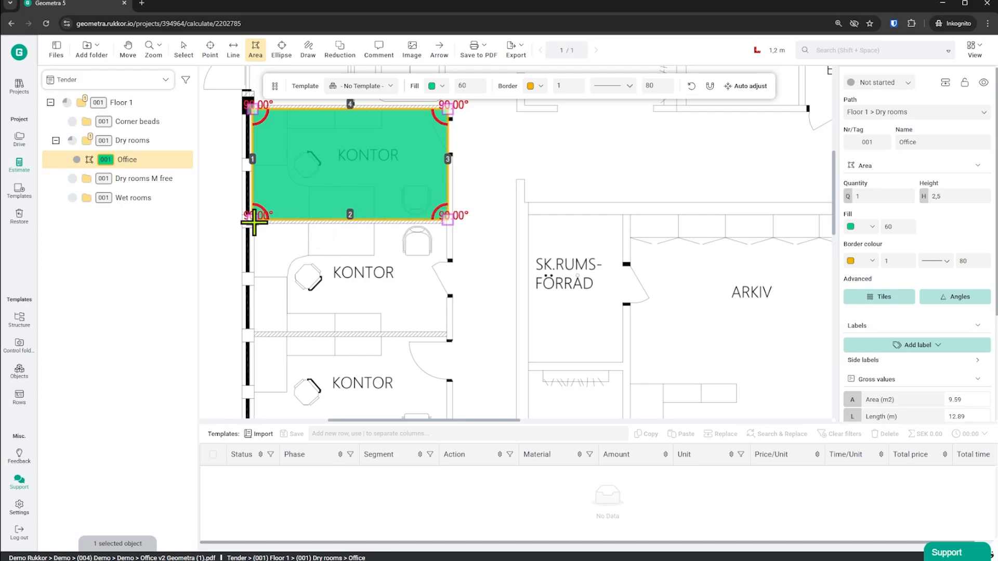
Measure the next three KONTOR rooms down the west row as Office areas of about 9.4, 9.4 and 9.3 m².
{"action": "left_click", "coordinate": [253, 223]}
{"action": "key", "text": "Escape"}
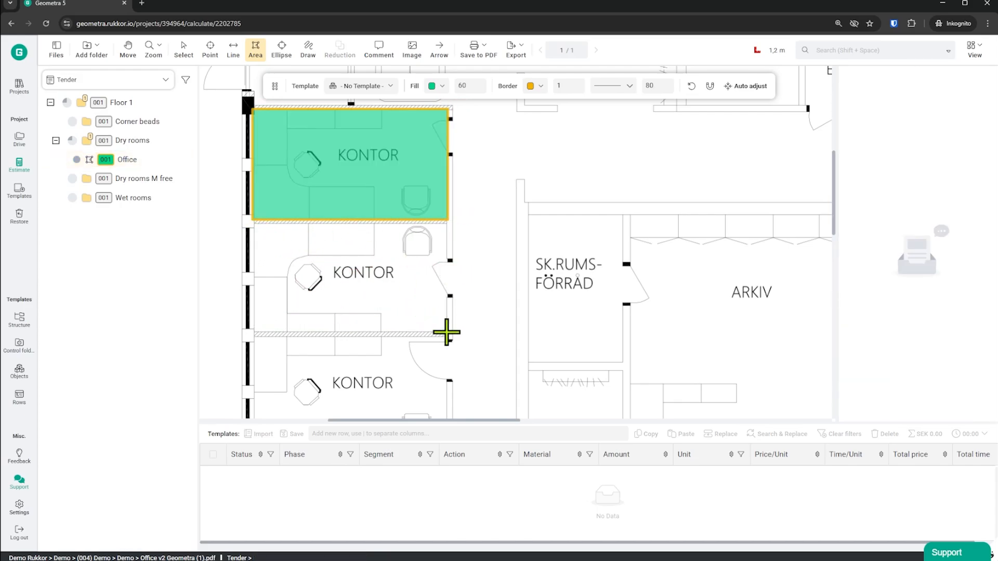
{"action": "left_click", "coordinate": [446, 332]}
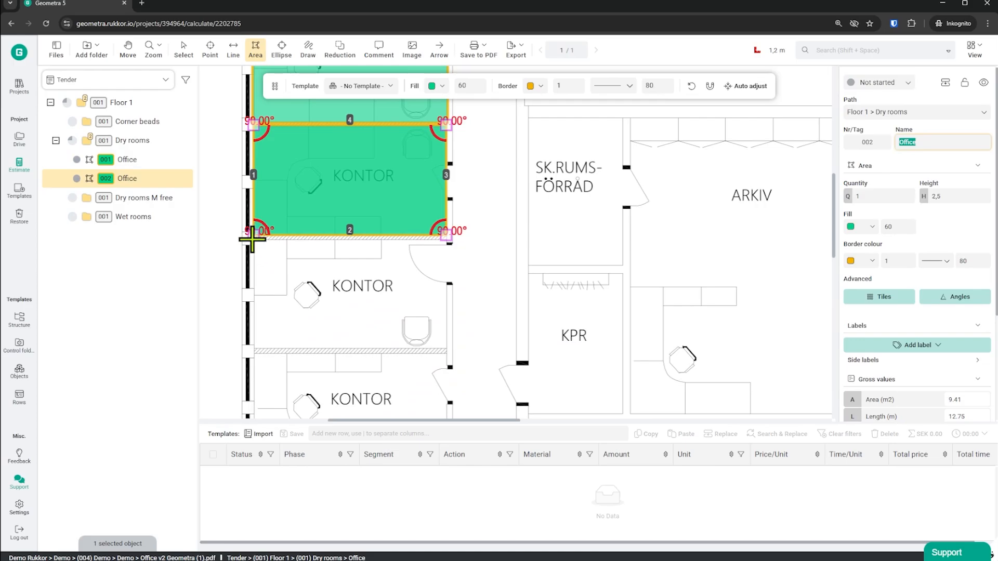
{"action": "left_click", "coordinate": [252, 239]}
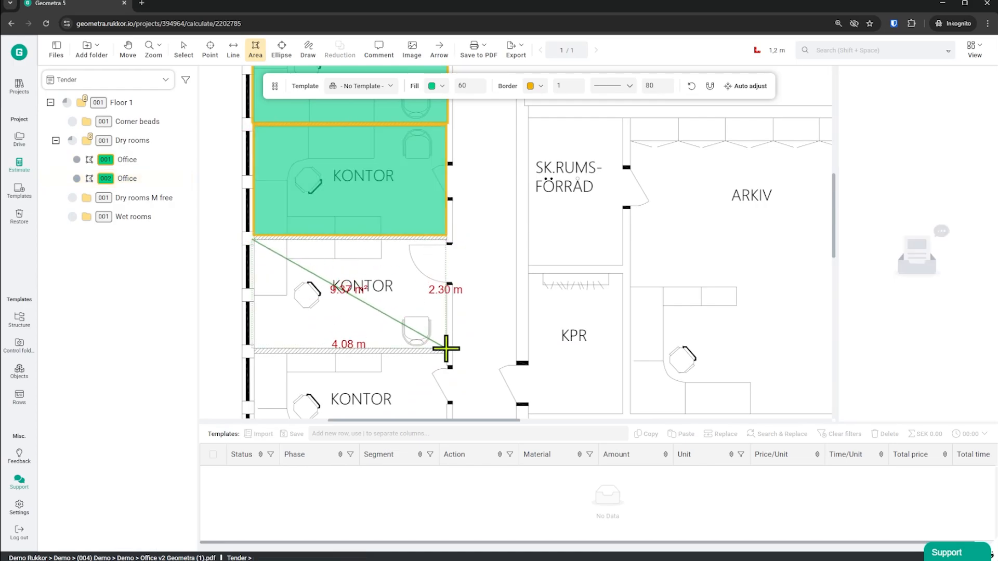
{"action": "left_click", "coordinate": [446, 348]}
{"action": "scroll", "coordinate": [291, 270], "scroll_direction": "down", "scroll_amount": 3}
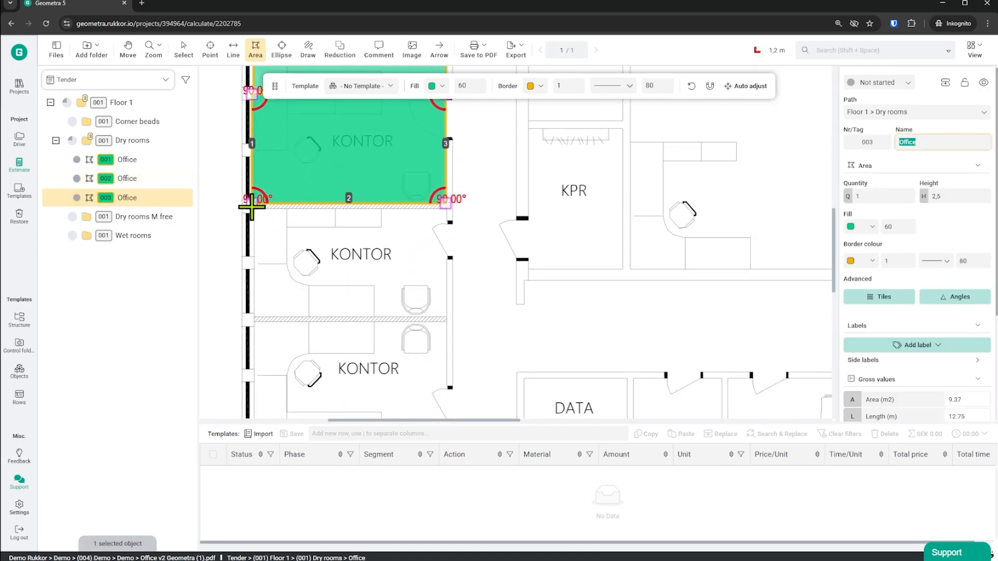
{"action": "left_click", "coordinate": [254, 206]}
{"action": "left_click", "coordinate": [448, 317]}
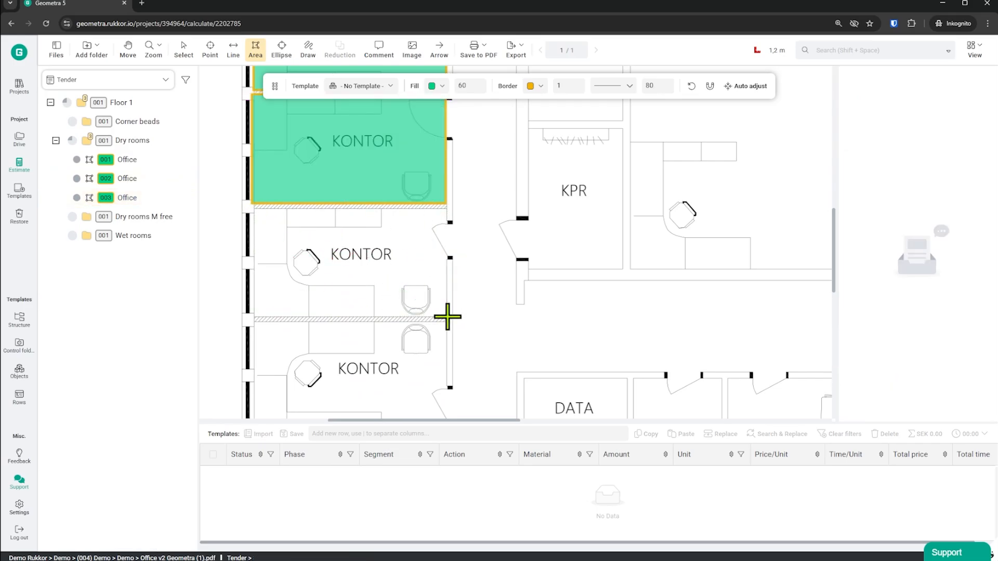
Measure the last two KONTOR rooms of the west row as Office areas of about 9.4 and 14.3 m².
{"action": "scroll", "coordinate": [322, 287], "scroll_direction": "down", "scroll_amount": 2}
{"action": "left_click", "coordinate": [254, 223]}
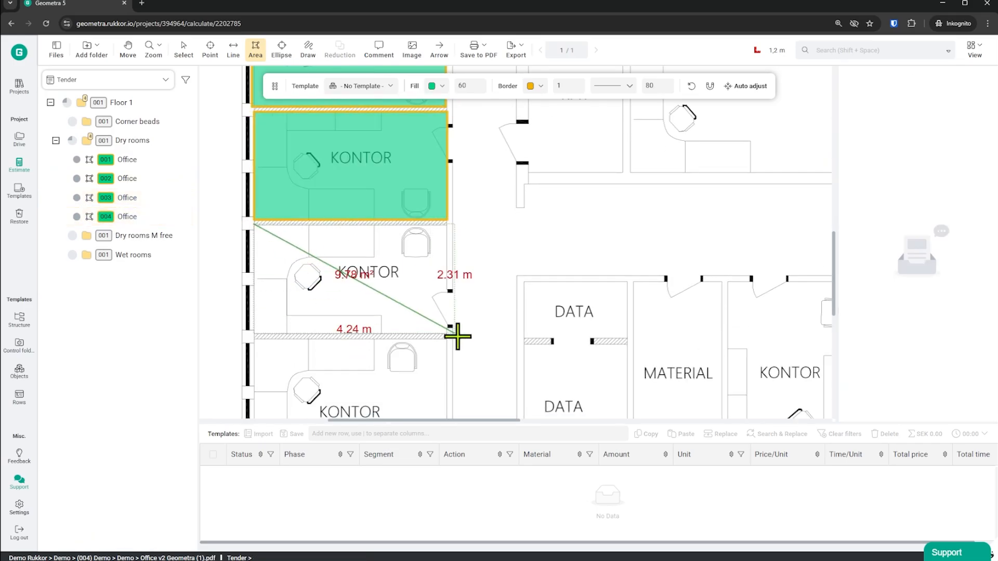
{"action": "left_click", "coordinate": [448, 334]}
{"action": "scroll", "coordinate": [268, 259], "scroll_direction": "down", "scroll_amount": 3}
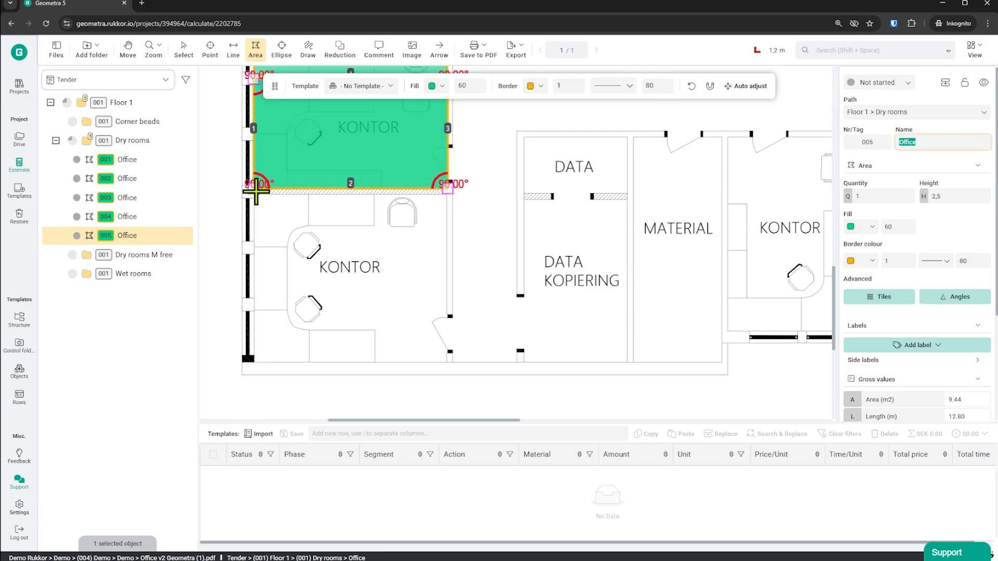
{"action": "left_click", "coordinate": [254, 193]}
{"action": "left_click", "coordinate": [445, 362]}
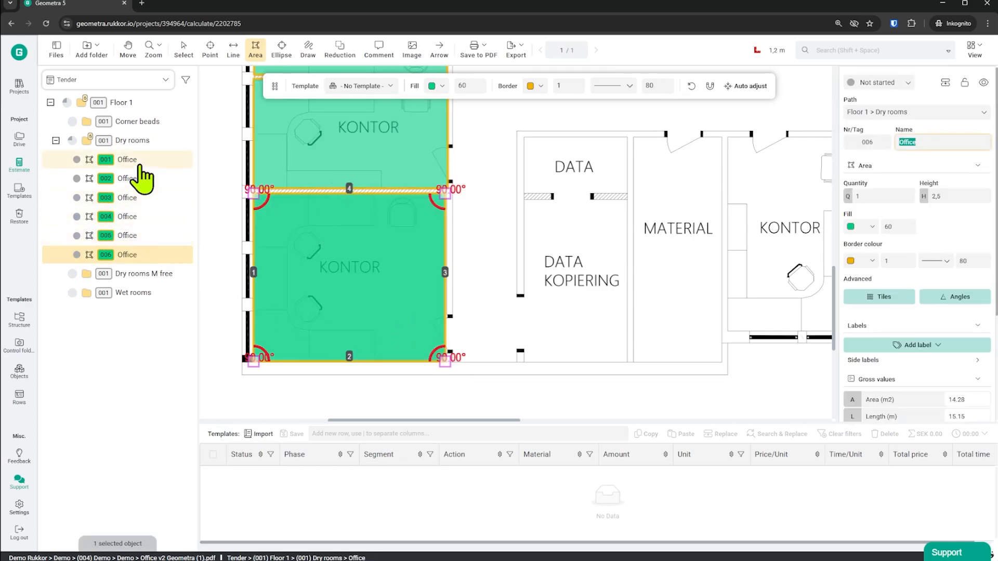
Apply the Painting template for dry rooms walls+ceiling to all six Office areas in the Dry rooms folder.
{"action": "left_click", "coordinate": [133, 161]}
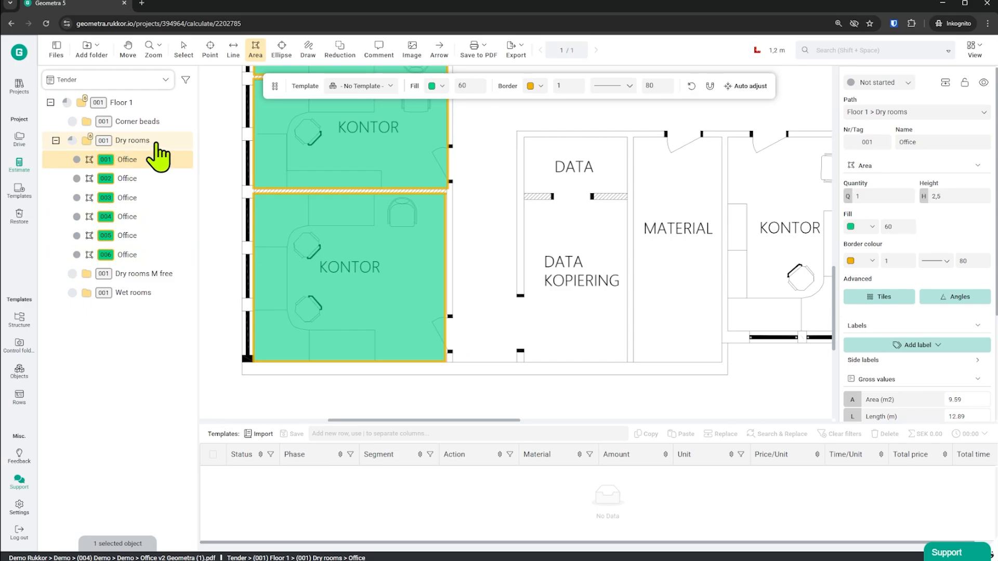
{"action": "left_click", "coordinate": [133, 144]}
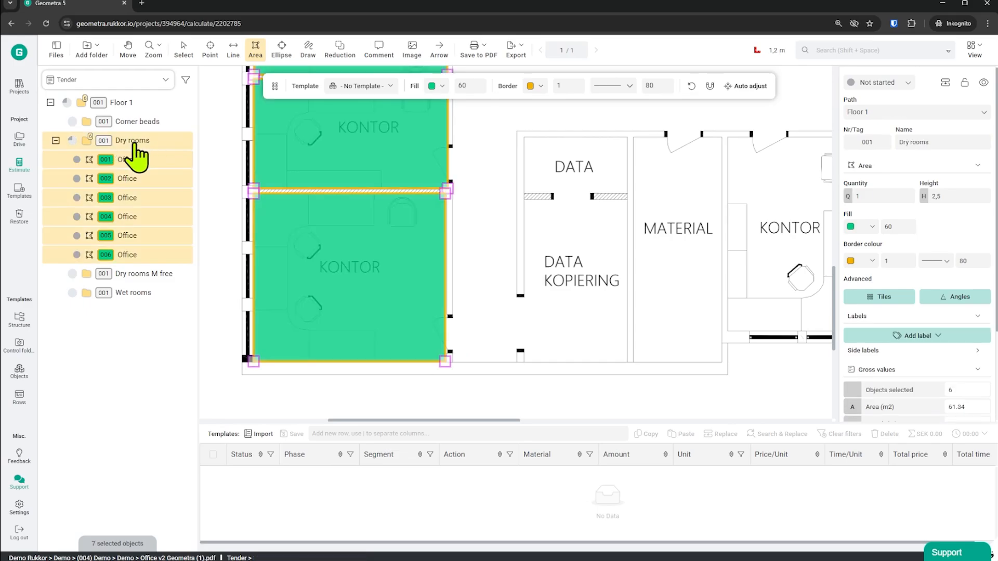
{"action": "left_click", "coordinate": [379, 87]}
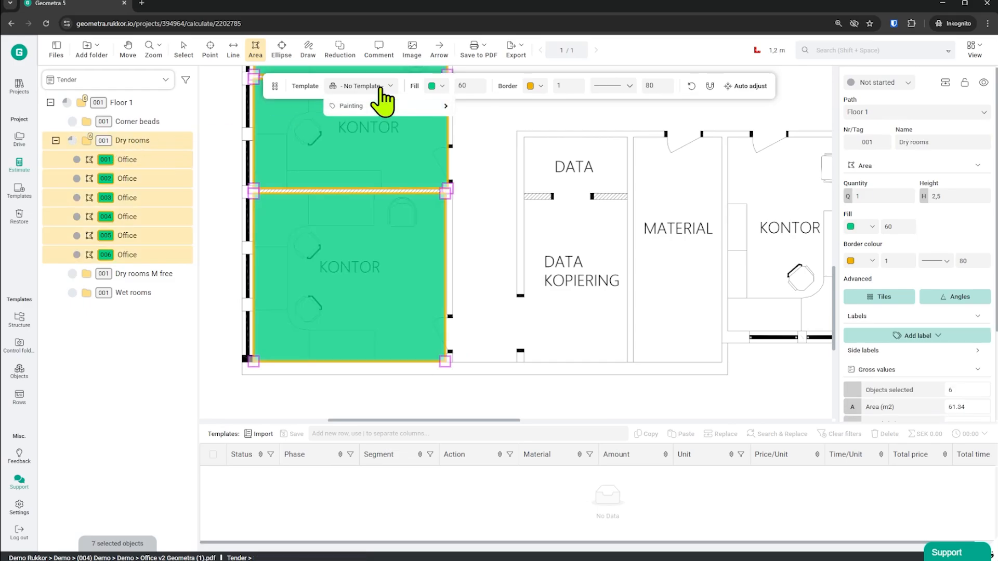
{"action": "left_click", "coordinate": [183, 50]}
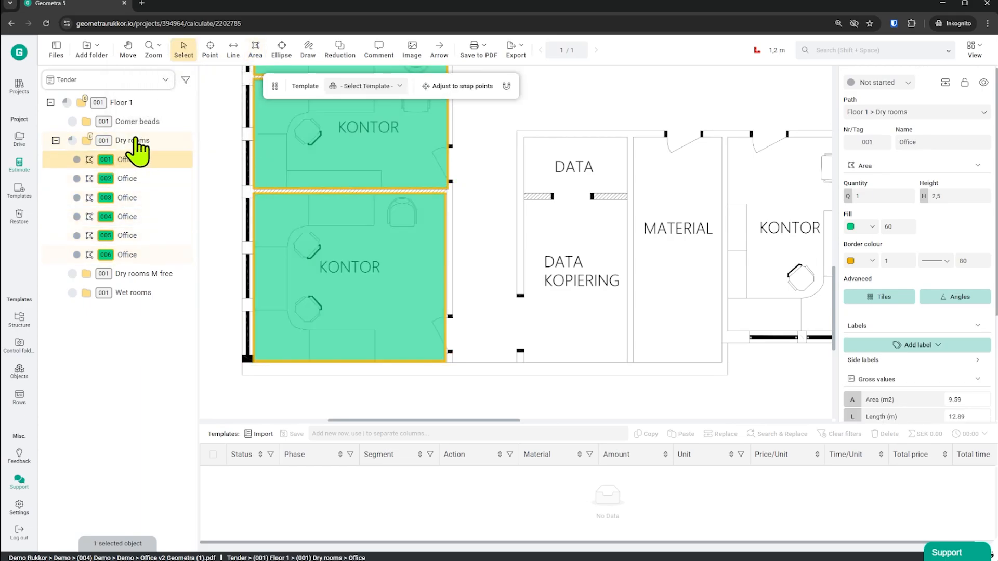
{"action": "left_click", "coordinate": [134, 144]}
{"action": "left_click", "coordinate": [373, 86]}
{"action": "mouse_move", "coordinate": [387, 106]}
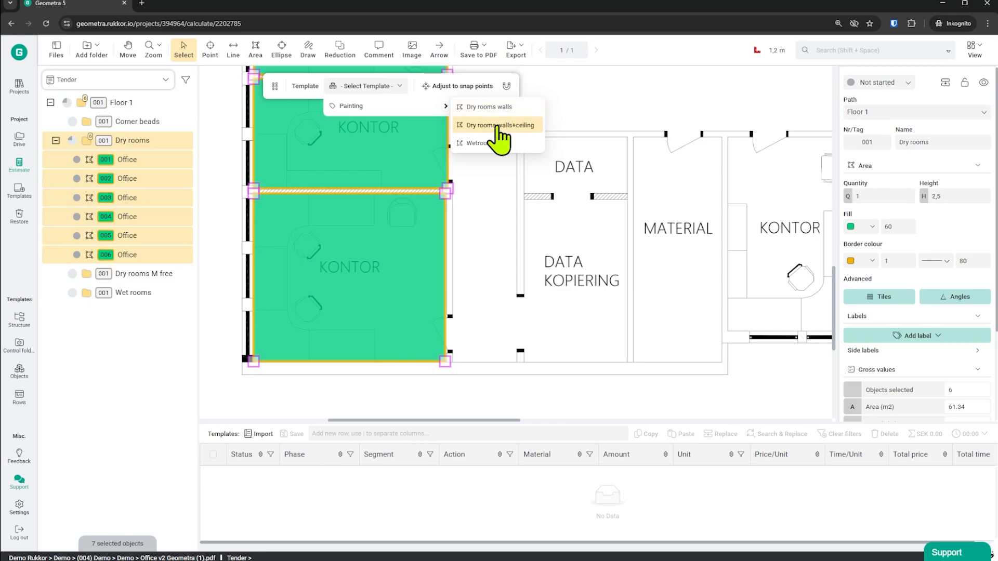
{"action": "left_click", "coordinate": [496, 126]}
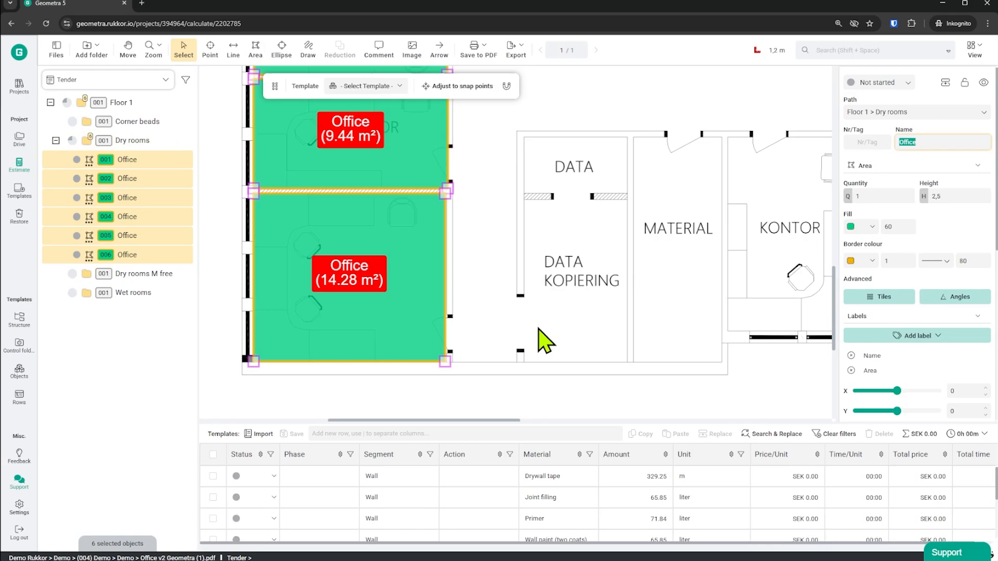
Enlarge the row table and review the wall and ceiling material rows alongside the labelled Office areas on the plan.
{"action": "scroll", "coordinate": [523, 345], "scroll_direction": "up", "scroll_amount": 5}
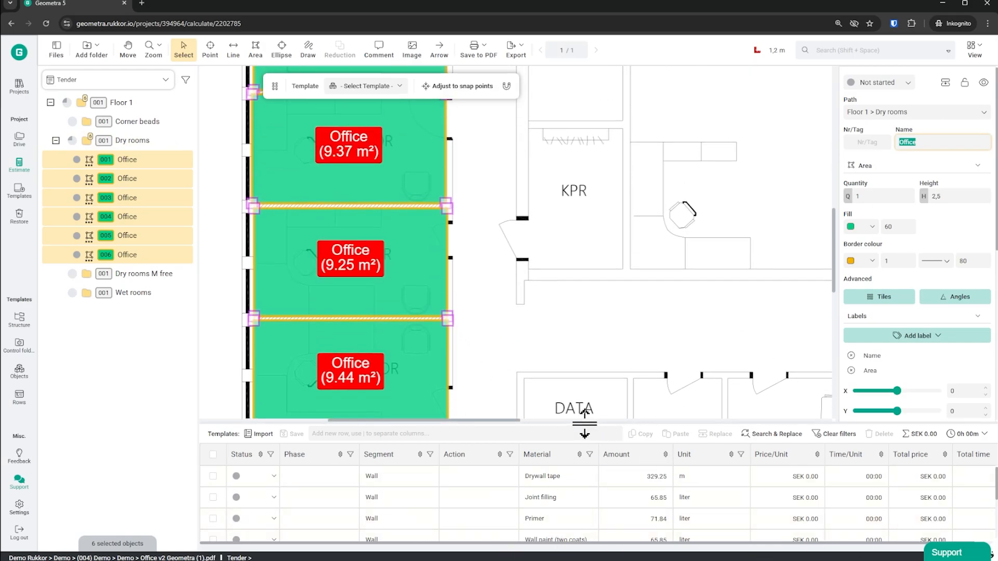
{"action": "left_click_drag", "start_coordinate": [585, 422], "coordinate": [575, 366]}
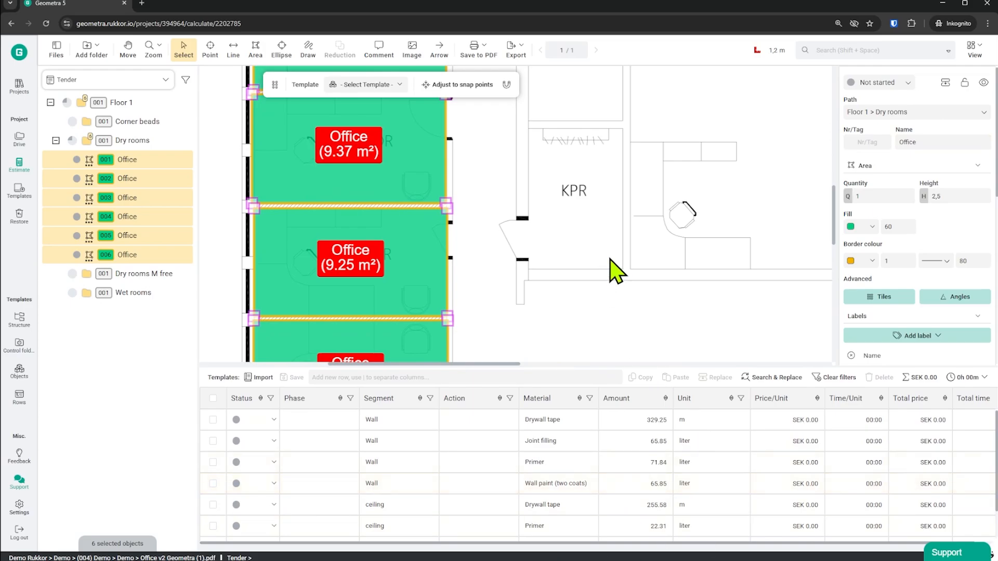
{"action": "scroll", "coordinate": [600, 209], "scroll_direction": "down", "scroll_amount": 4, "text": "ctrl"}
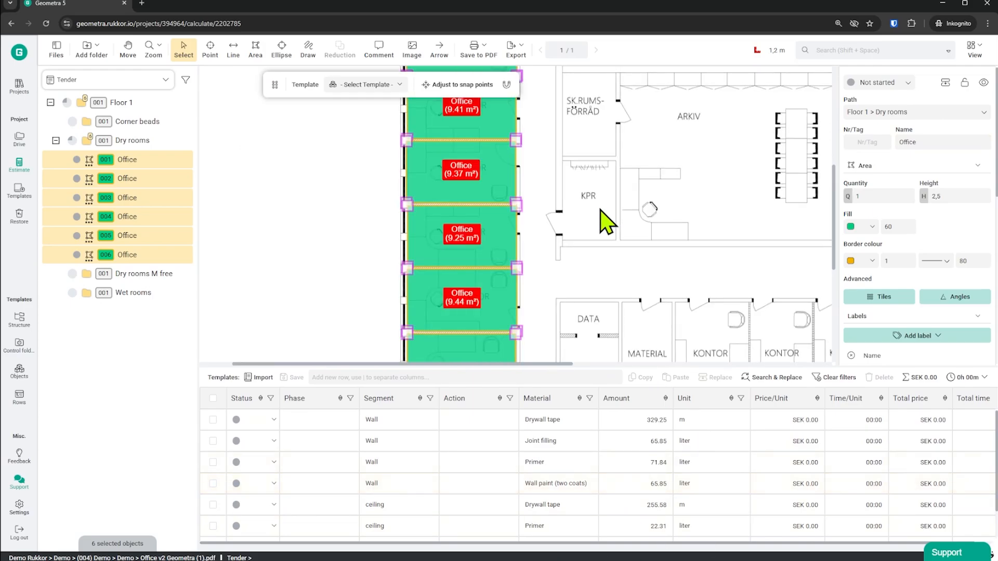
{"action": "scroll", "coordinate": [502, 223], "scroll_direction": "up", "scroll_amount": 4}
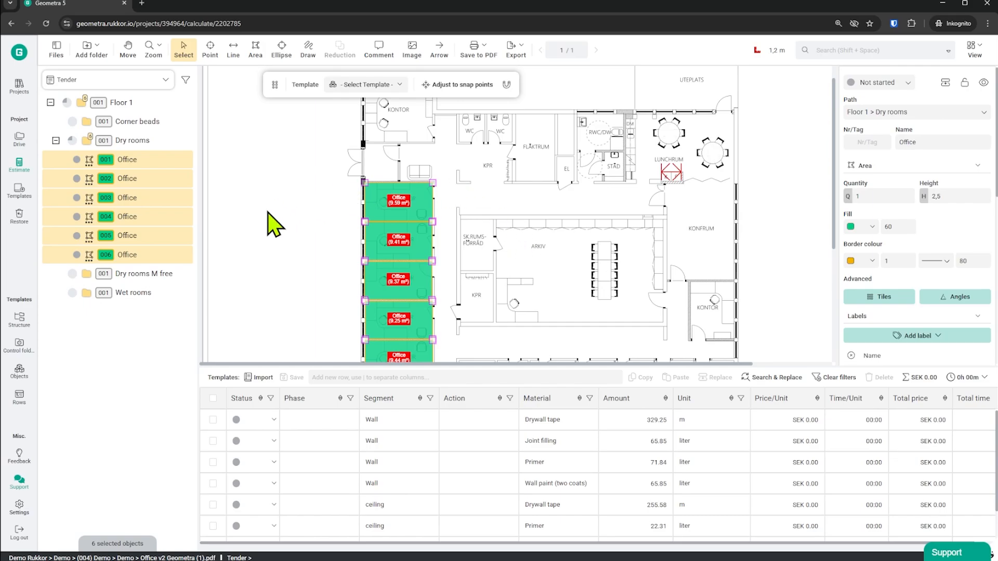
In the Dry rooms M free folder, measure the ARKIV room with the Dry rooms walls template, about 65 m², and name it Arkiv.
{"action": "left_click", "coordinate": [156, 275]}
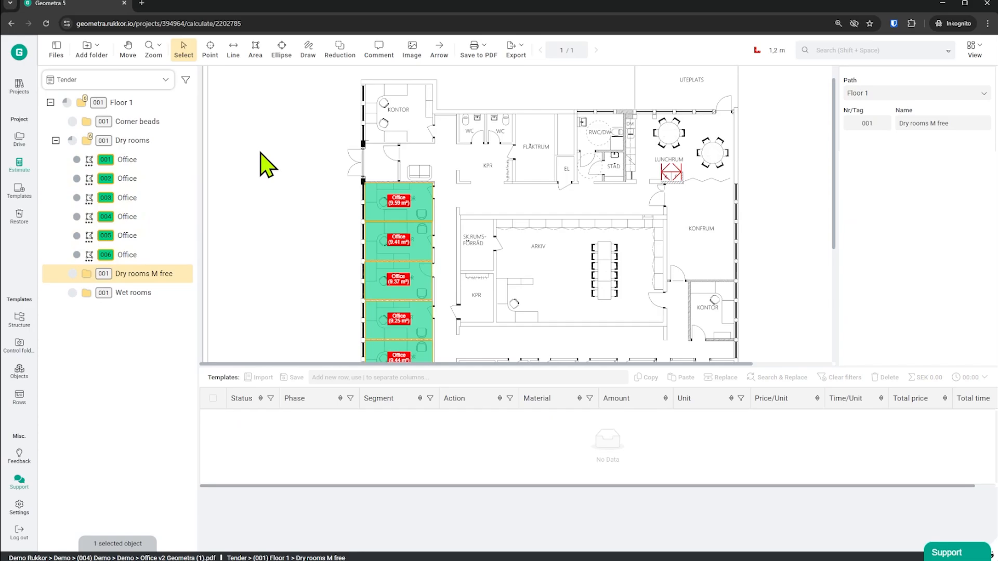
{"action": "scroll", "coordinate": [508, 218], "scroll_direction": "down", "scroll_amount": 2}
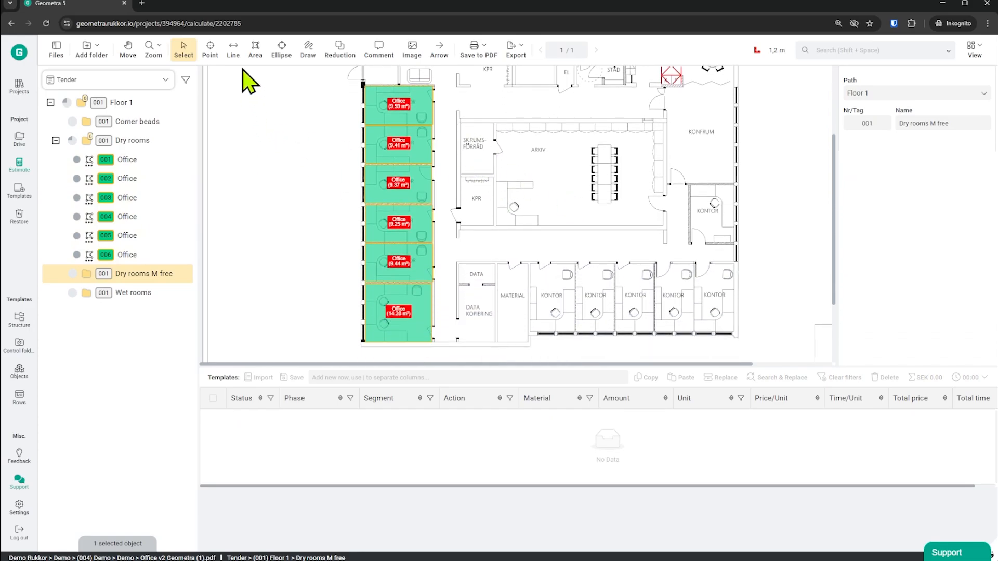
{"action": "left_click", "coordinate": [256, 48]}
{"action": "left_click", "coordinate": [358, 85]}
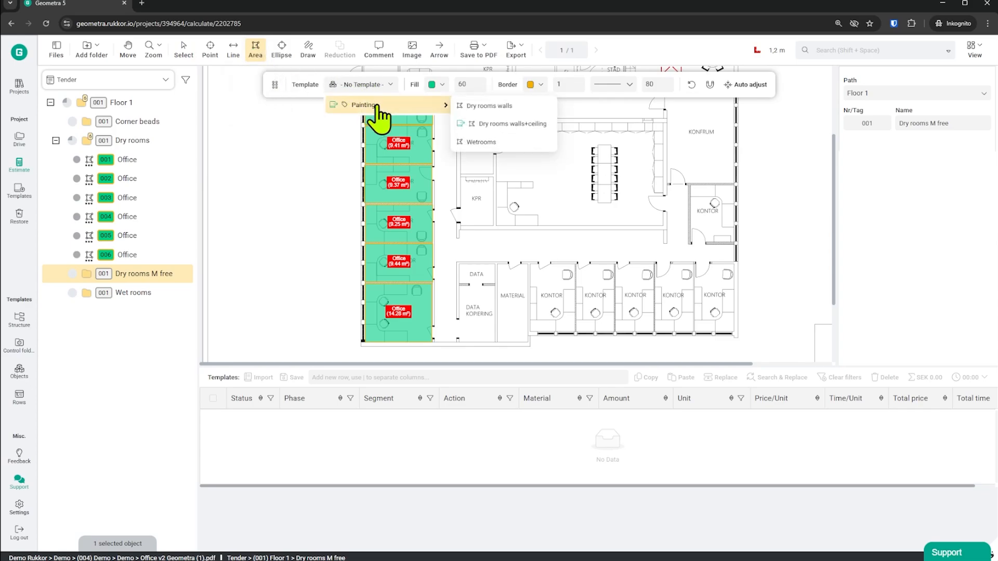
{"action": "left_click", "coordinate": [521, 107]}
{"action": "scroll", "coordinate": [541, 190], "scroll_direction": "up", "scroll_amount": 1}
{"action": "scroll", "coordinate": [557, 218], "scroll_direction": "up", "scroll_amount": 1}
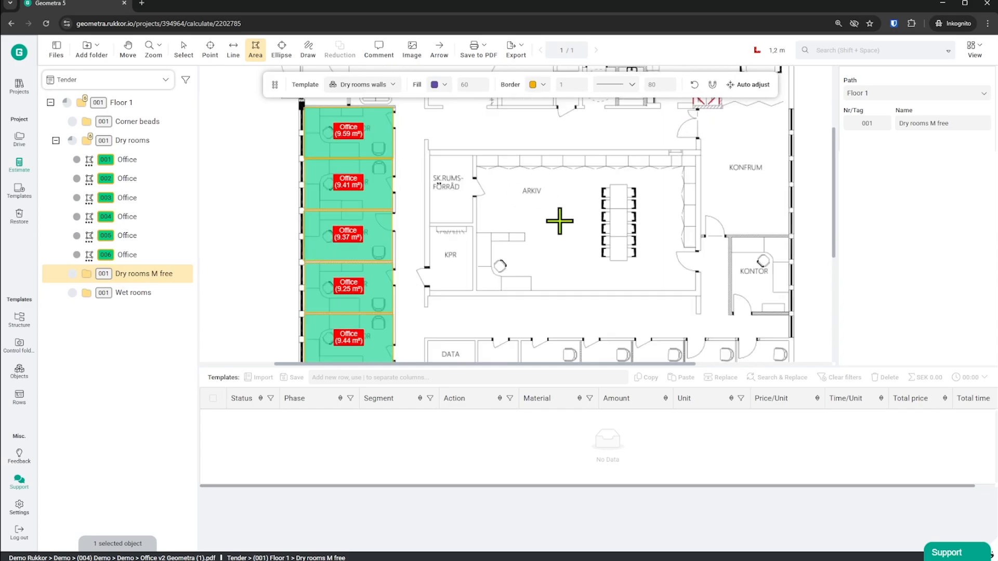
{"action": "left_click_drag", "start_coordinate": [475, 154], "coordinate": [696, 292]}
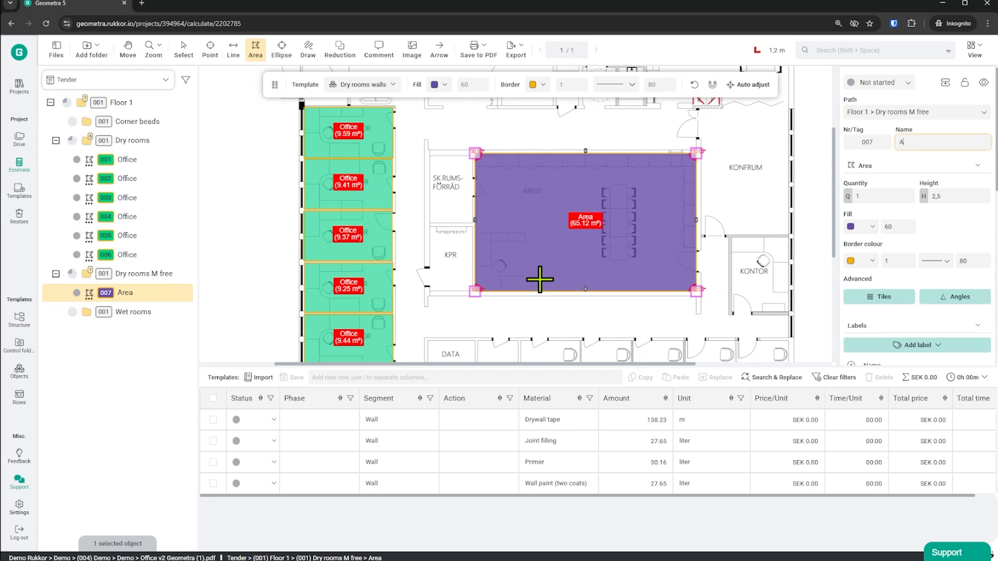
{"action": "type", "text": "rkiv"}
{"action": "key", "text": "Return"}
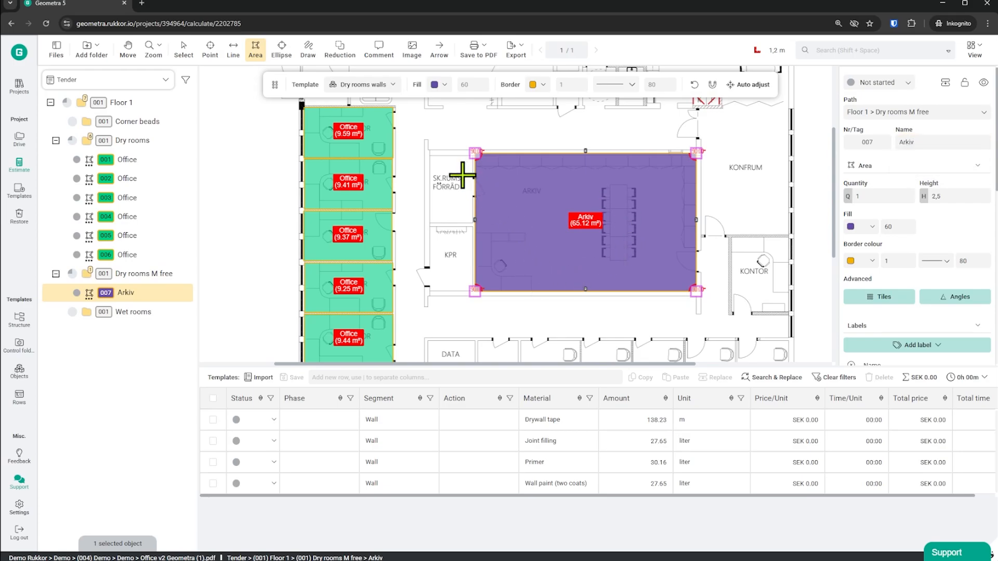
Measure the SK.RUMS-FÖRRÅD room as an area of about 6.3 m² with the same template and name it FRD.
{"action": "left_click_drag", "start_coordinate": [430, 155], "coordinate": [473, 223]}
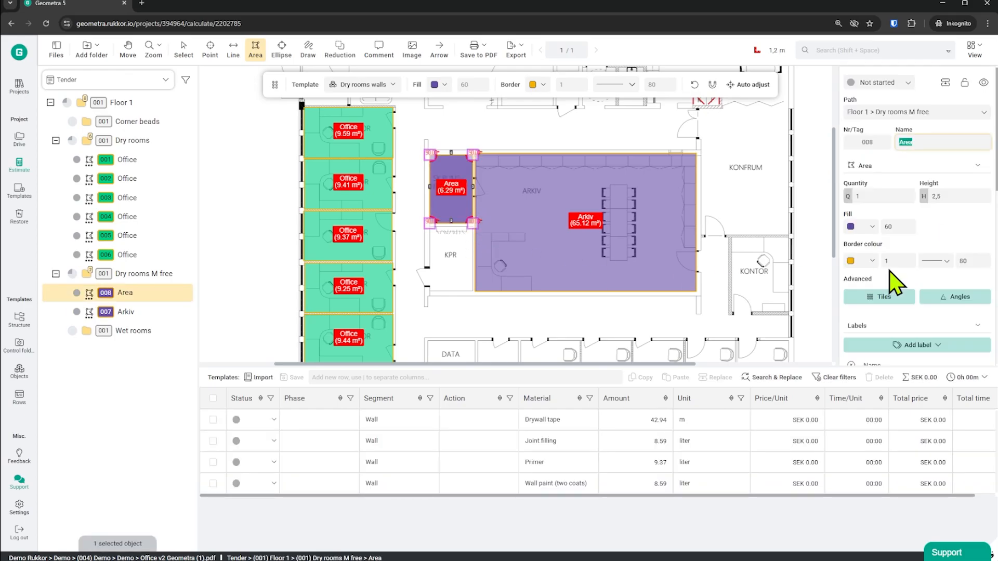
{"action": "type", "text": "FRD"}
{"action": "key", "text": "Return"}
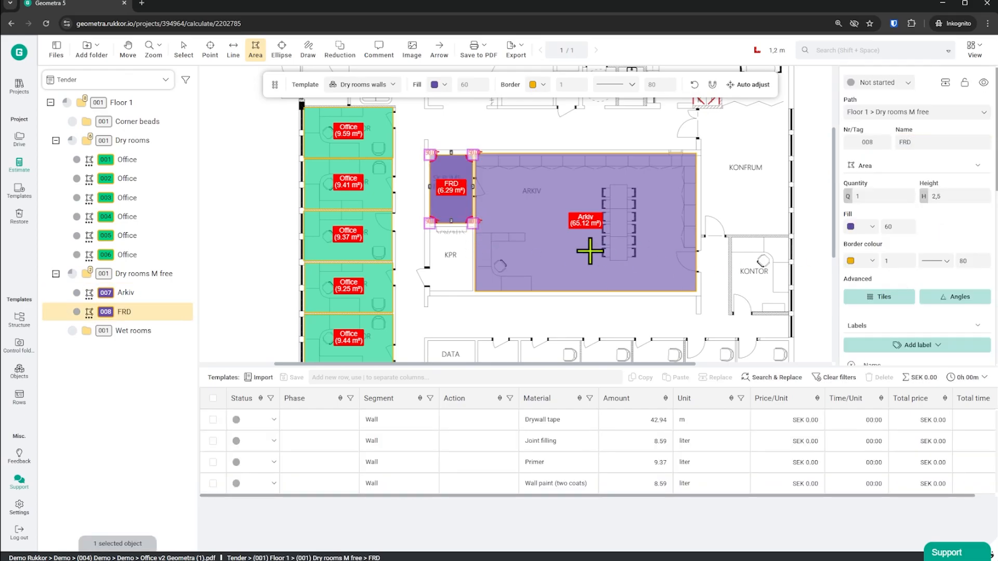
Measure the KPR room below FRD as an area of about 6.3 m² and name it KRP.
{"action": "left_click_drag", "start_coordinate": [430, 226], "coordinate": [472, 291]}
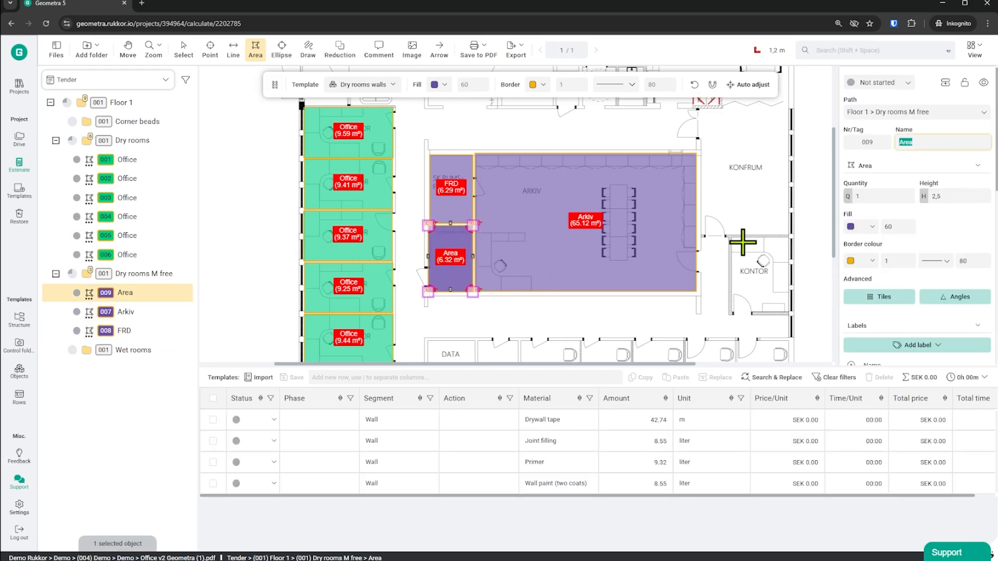
{"action": "type", "text": "KRP"}
{"action": "key", "text": "Return"}
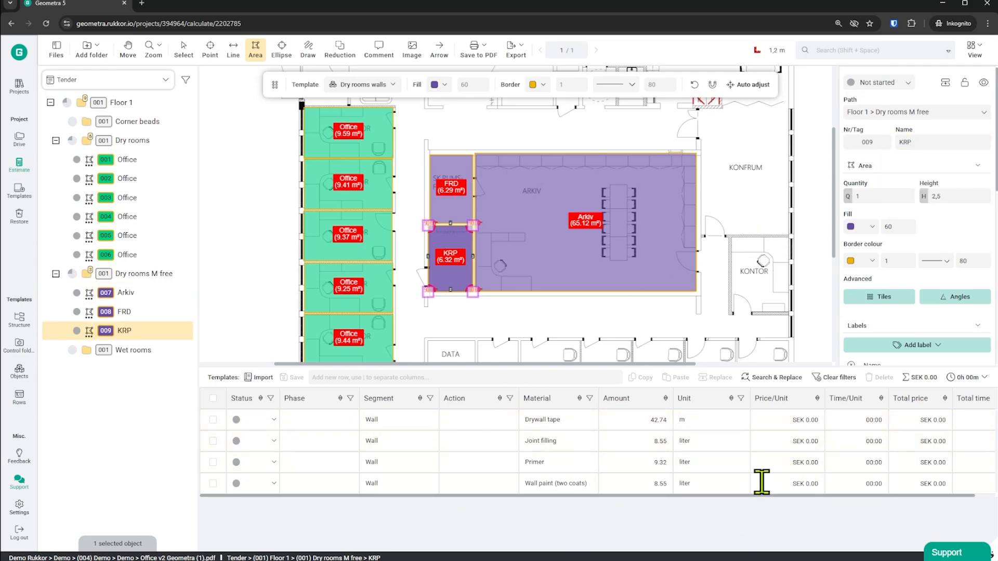
In the Wet rooms folder, measure the first WC, beside KONTOR, with the Painting template Wetrooms and name the area wc.
{"action": "scroll", "coordinate": [629, 288], "scroll_direction": "up", "scroll_amount": 3}
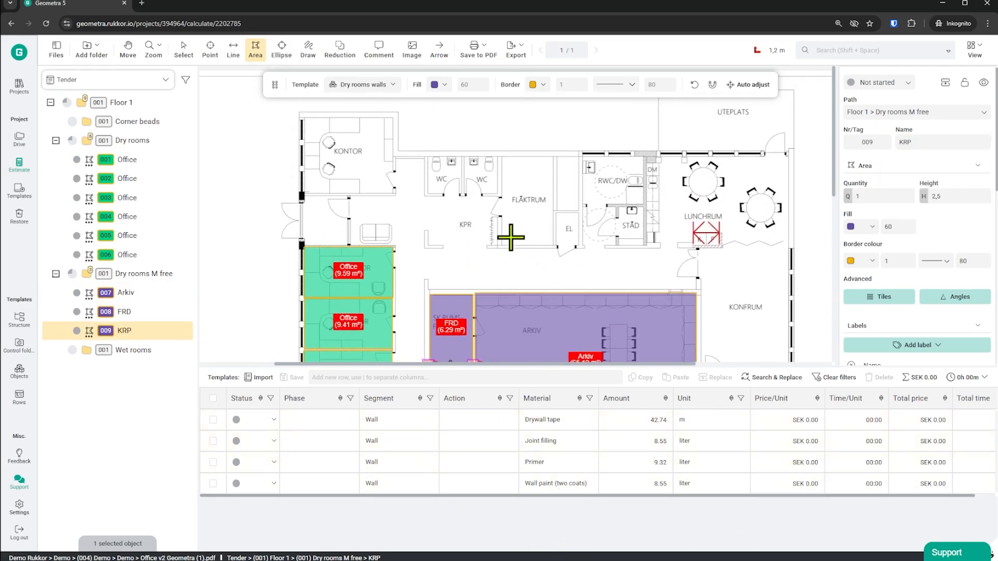
{"action": "scroll", "coordinate": [461, 169], "scroll_direction": "up", "scroll_amount": 3}
{"action": "left_click", "coordinate": [132, 357]}
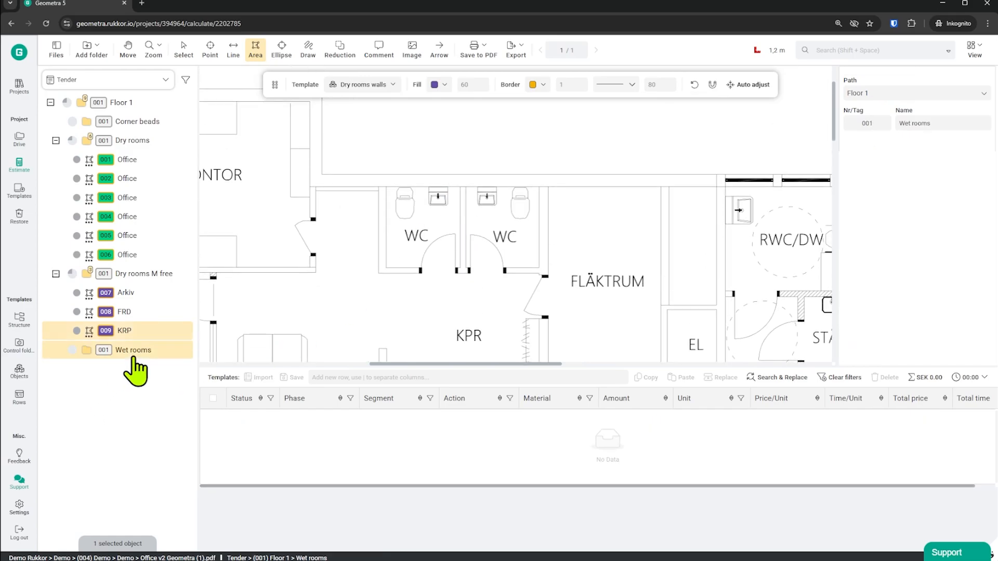
{"action": "left_click", "coordinate": [376, 85]}
{"action": "mouse_move", "coordinate": [447, 106]}
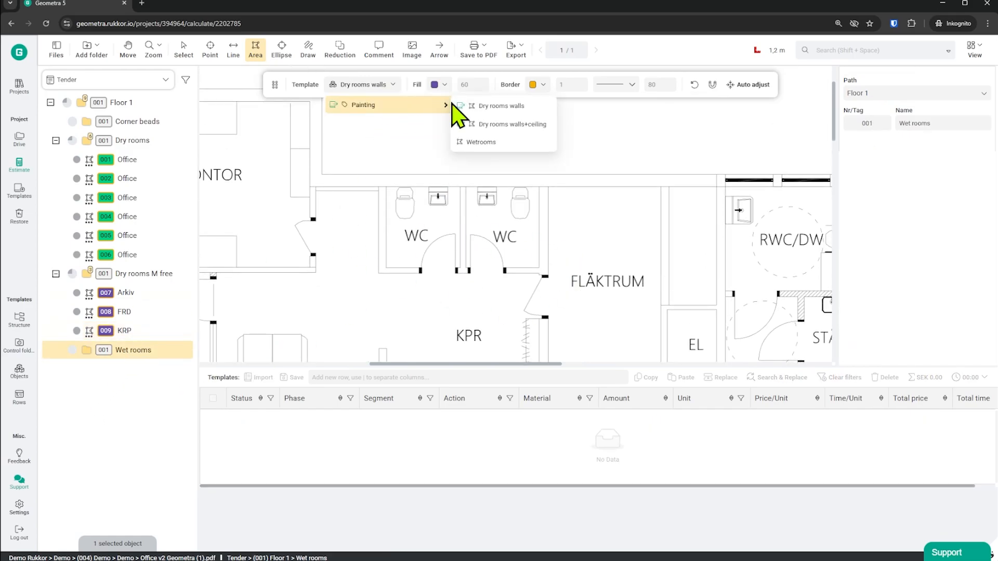
{"action": "left_click", "coordinate": [480, 142]}
{"action": "left_click", "coordinate": [388, 187]}
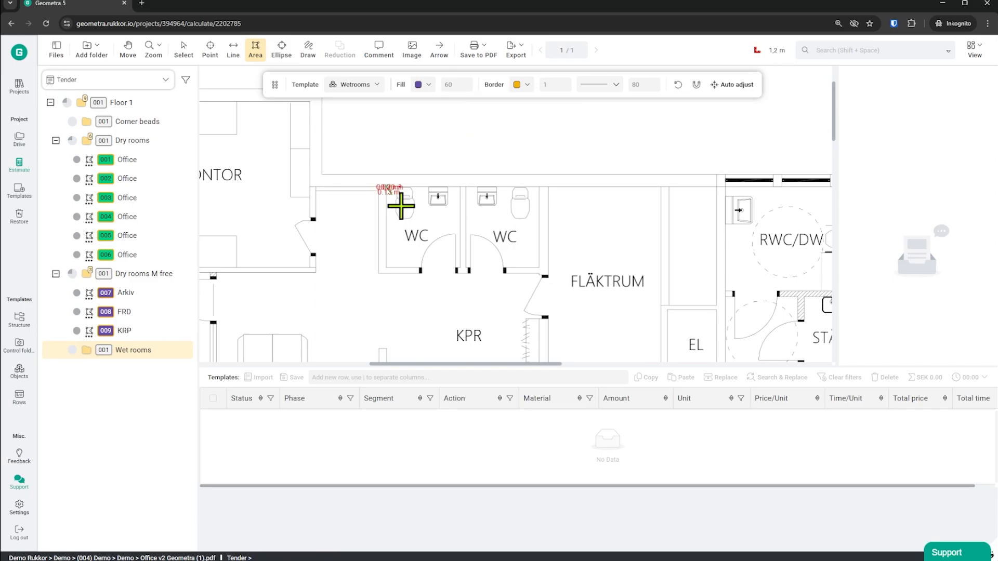
{"action": "left_click_drag", "start_coordinate": [401, 206], "coordinate": [460, 267]}
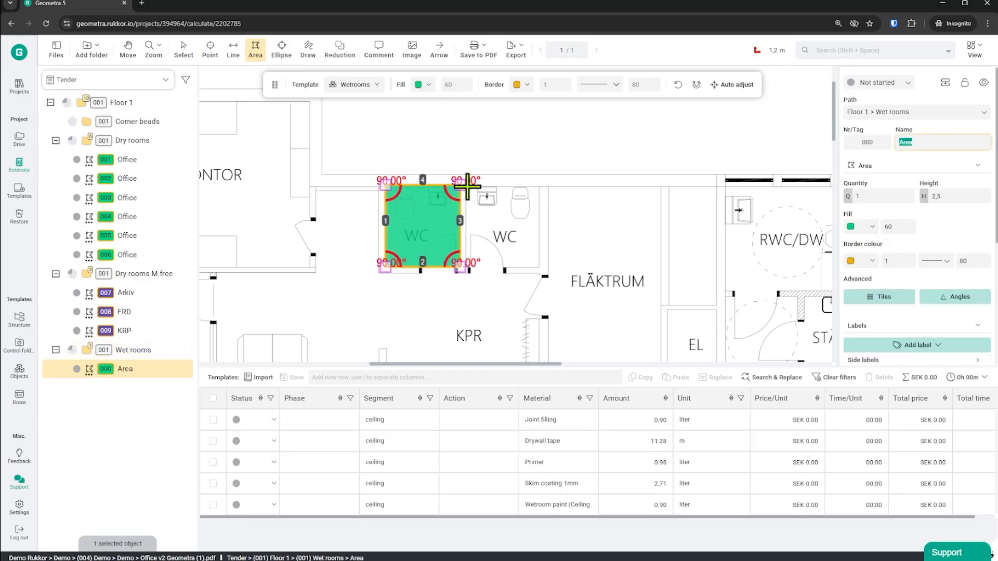
{"action": "type", "text": "wc"}
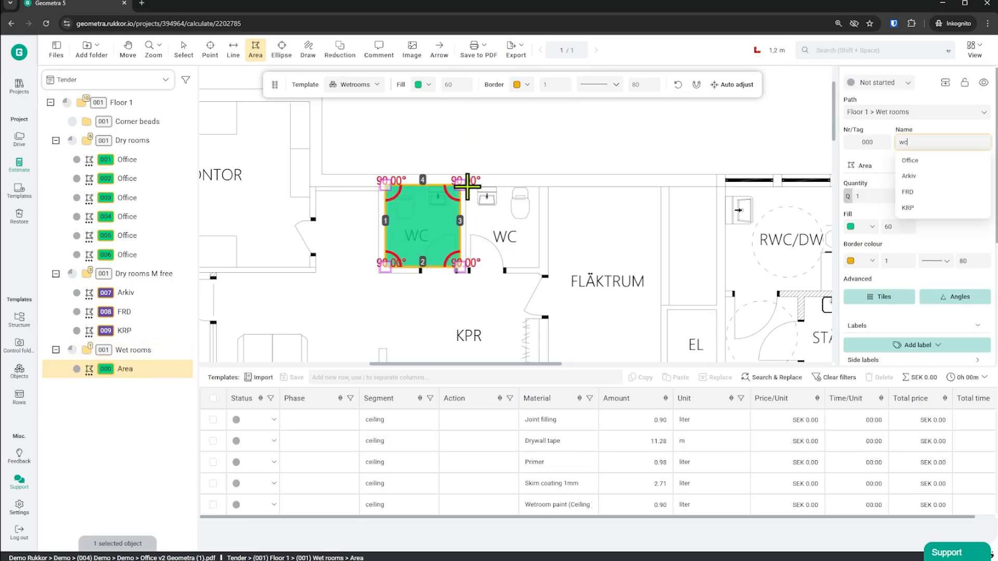
Measure the second WC, next to FLÄKTRUM, with the same Wetrooms template and name the area wc.
{"action": "left_click_drag", "start_coordinate": [467, 185], "coordinate": [539, 272]}
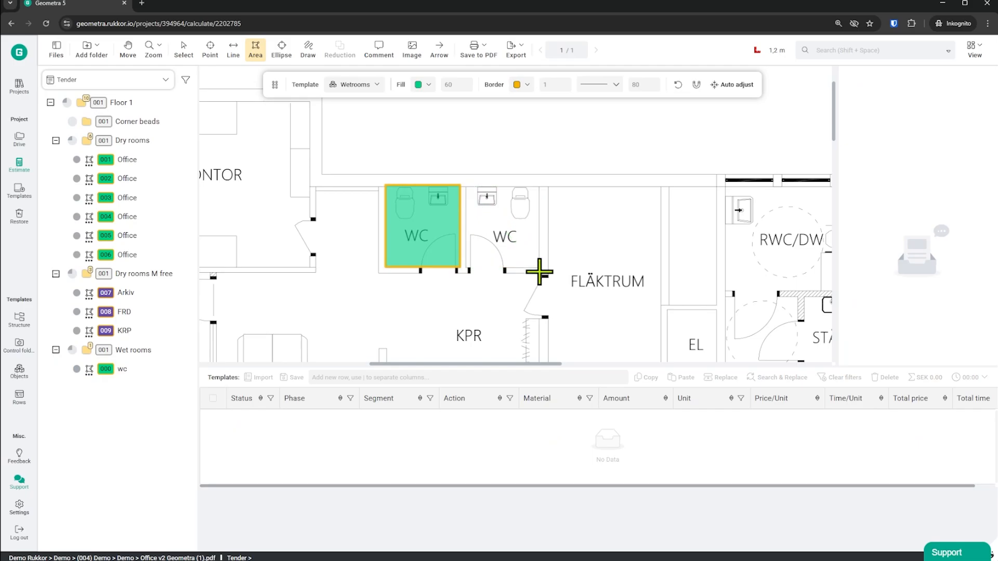
{"action": "type", "text": "wc"}
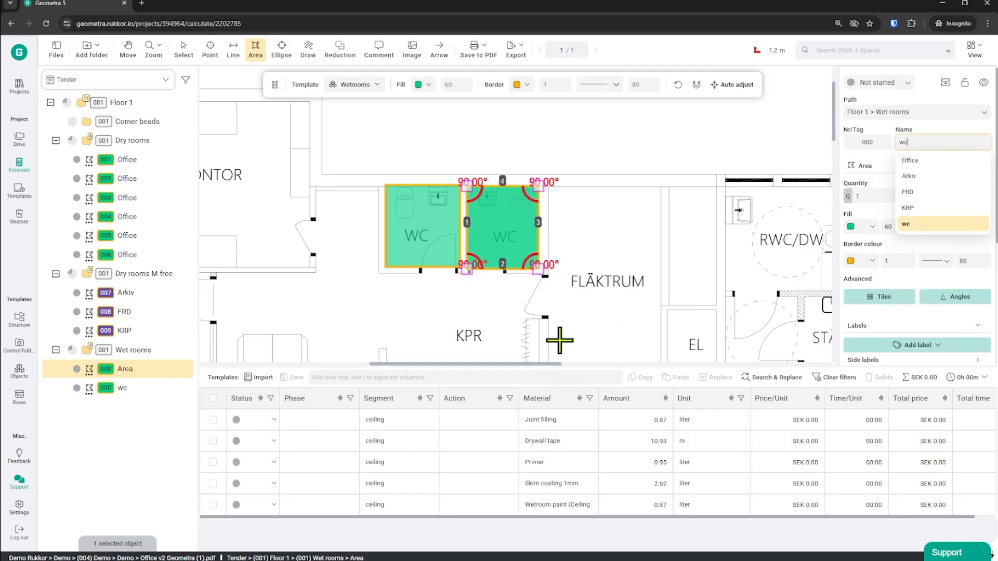
{"action": "key", "text": "Return"}
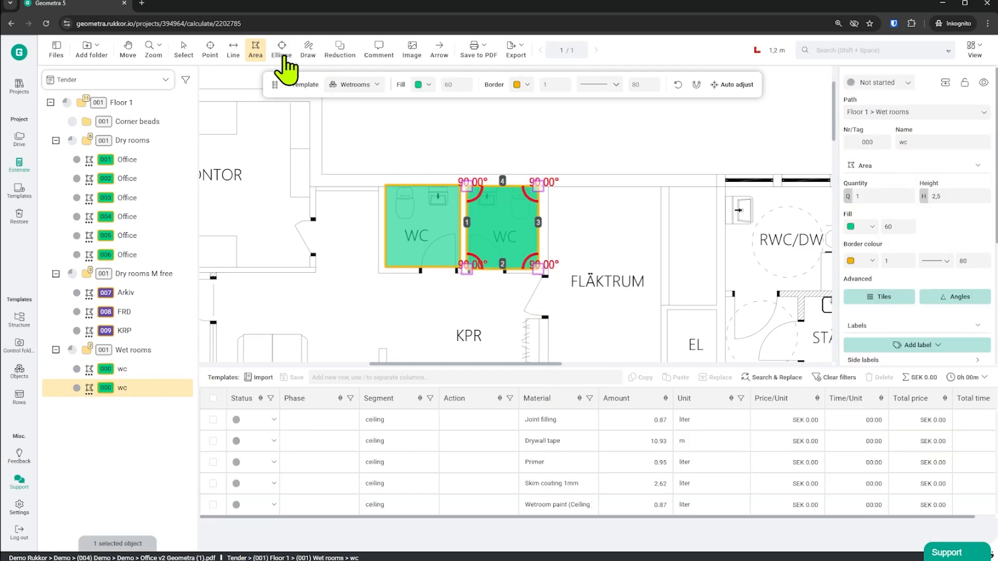
Select both wc areas on the plan and change their fill colour to light blue.
{"action": "left_click", "coordinate": [183, 50]}
{"action": "left_click", "coordinate": [589, 185]}
{"action": "left_click_drag", "start_coordinate": [579, 156], "coordinate": [366, 243]}
{"action": "left_click", "coordinate": [864, 228]}
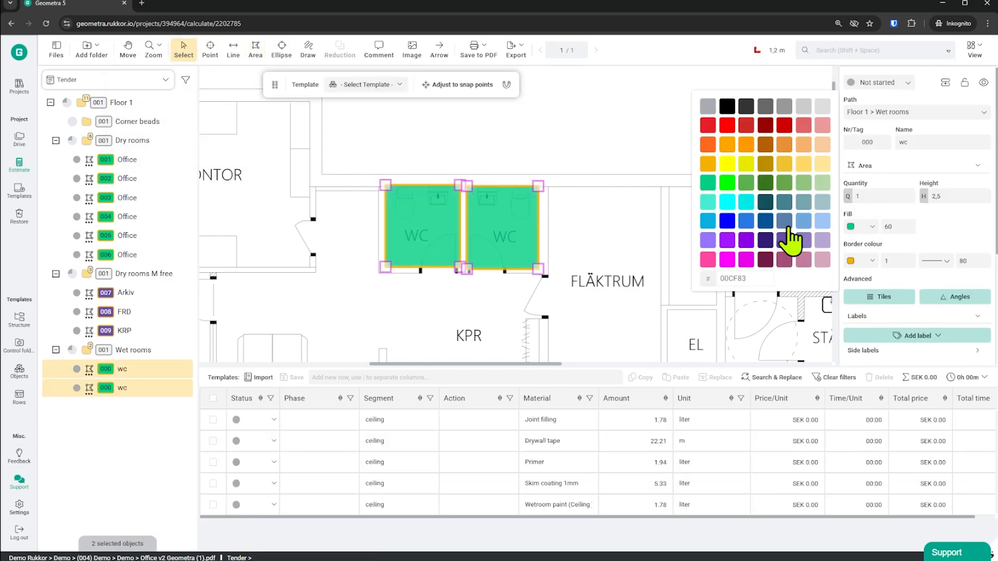
{"action": "left_click", "coordinate": [710, 223]}
{"action": "left_click", "coordinate": [732, 362]}
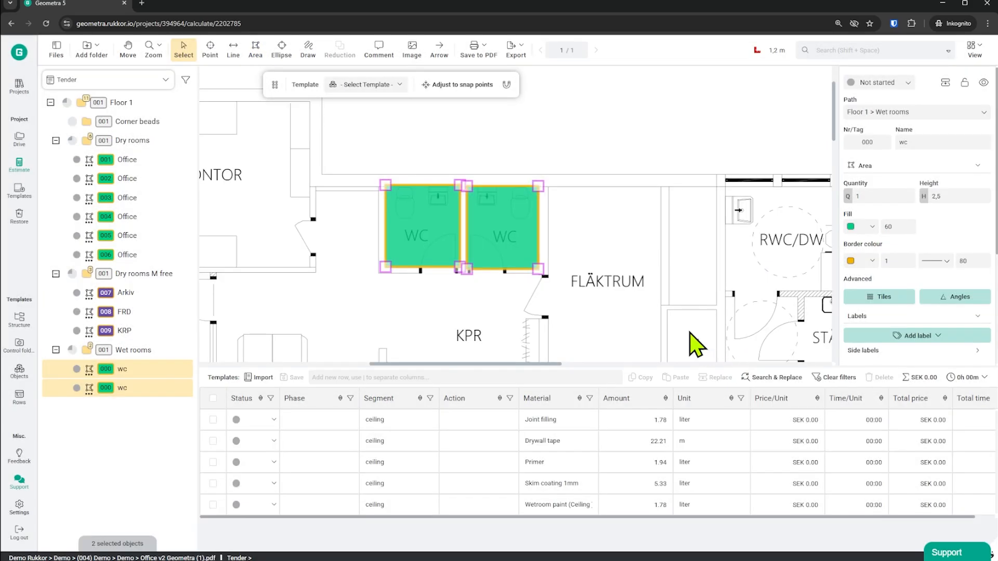
{"action": "left_click", "coordinate": [601, 224]}
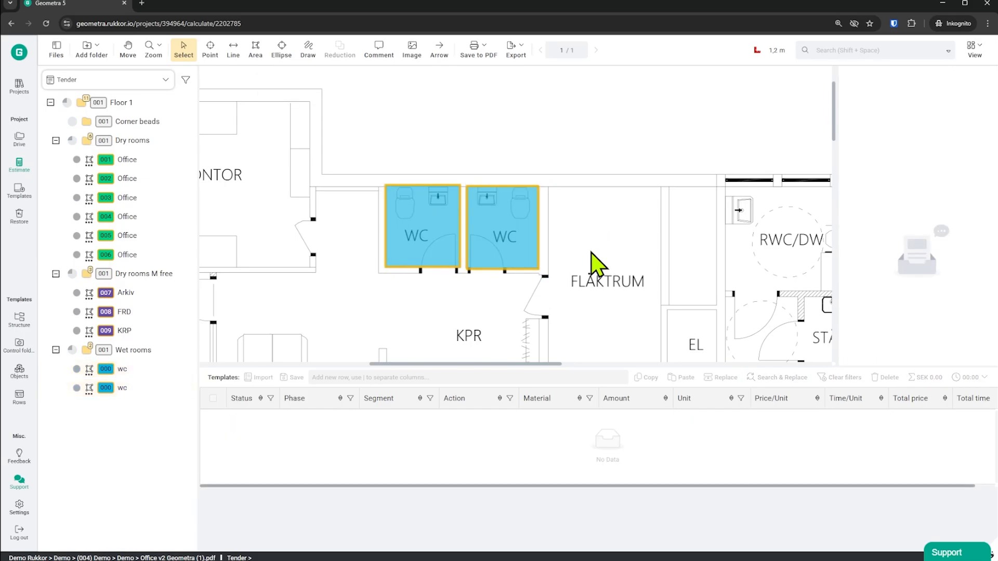
Select the first wc area and review its Wetrooms material rows alongside the other measured rooms on the plan.
{"action": "scroll", "coordinate": [596, 265], "scroll_direction": "down", "scroll_amount": 3}
{"action": "left_click", "coordinate": [499, 219]}
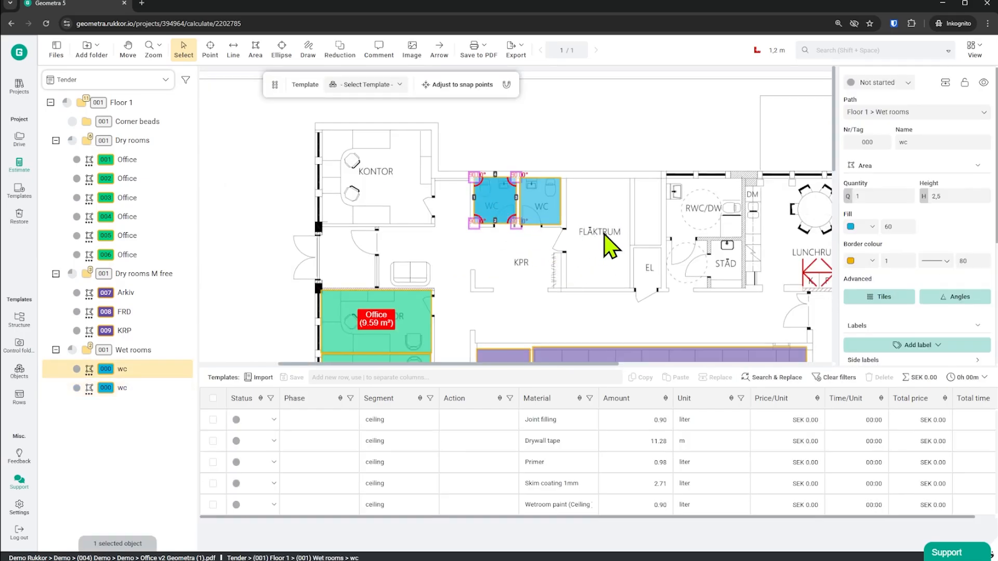
{"action": "scroll", "coordinate": [629, 247], "scroll_direction": "down", "scroll_amount": 3}
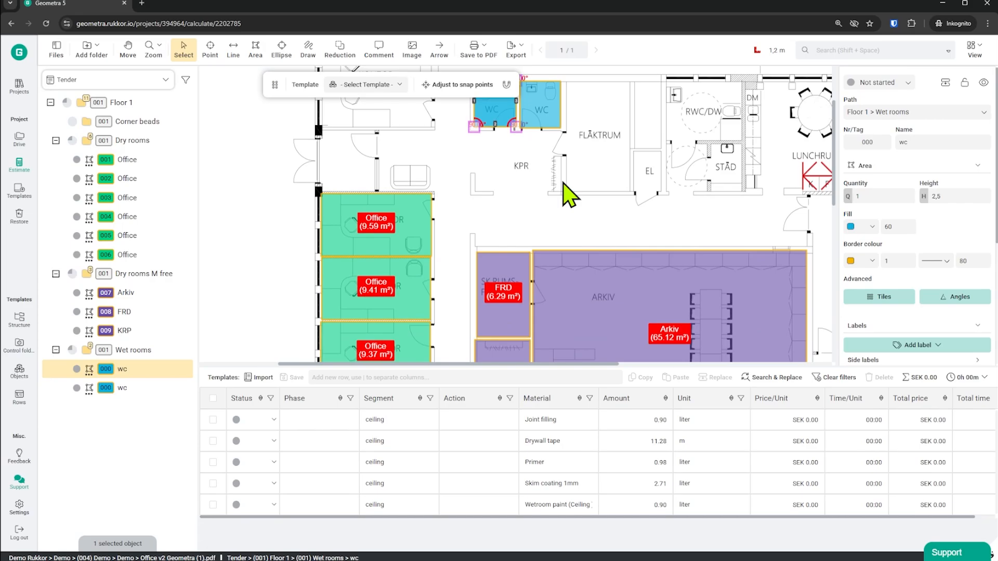
{"action": "scroll", "coordinate": [570, 196], "scroll_direction": "up", "scroll_amount": 3}
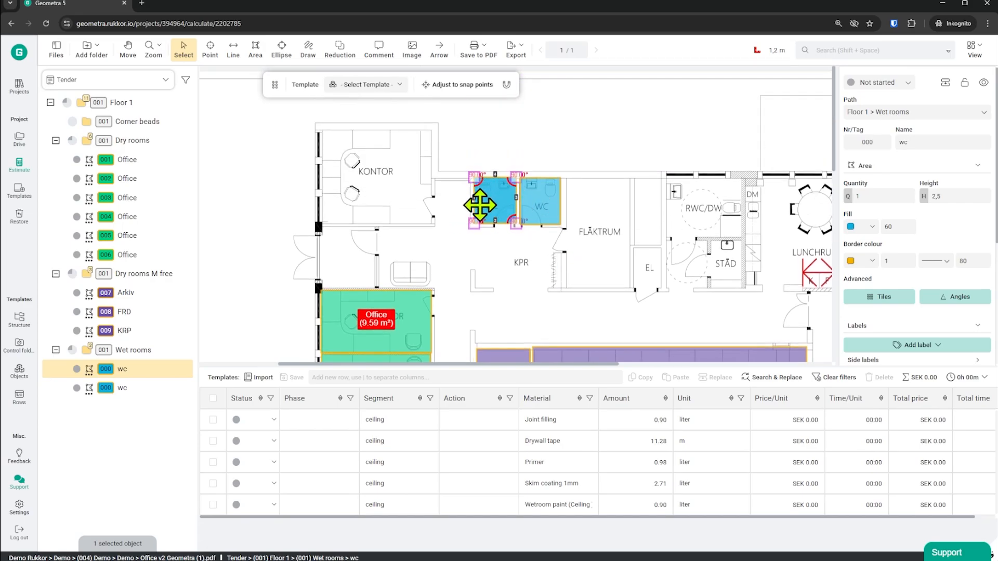
{"action": "scroll", "coordinate": [479, 205], "scroll_direction": "down", "scroll_amount": 2}
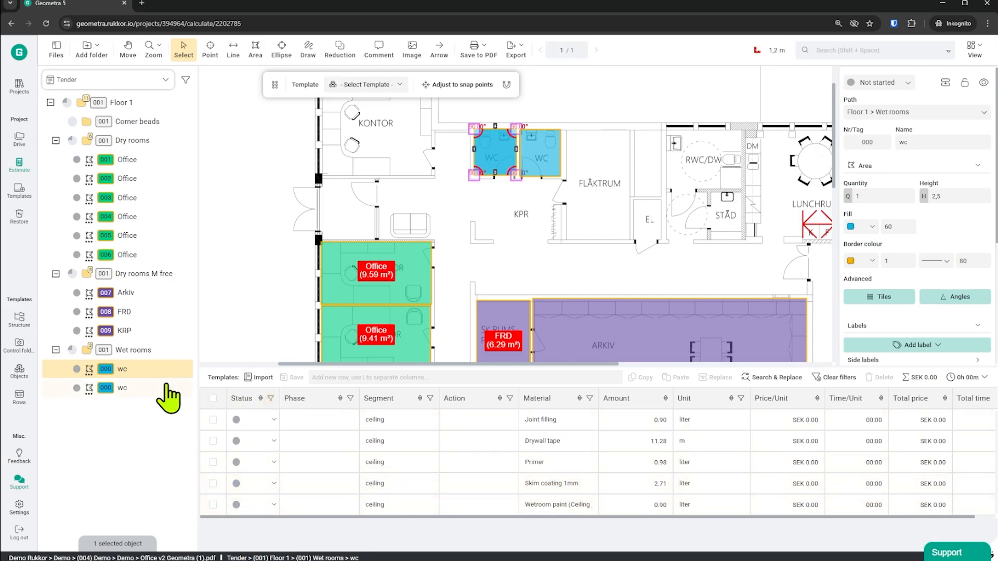
In the Corner beads folder, place five points with the Corner beads template on the corridor wall corners near KONTOR, KPR and FRD.
{"action": "left_click", "coordinate": [138, 122]}
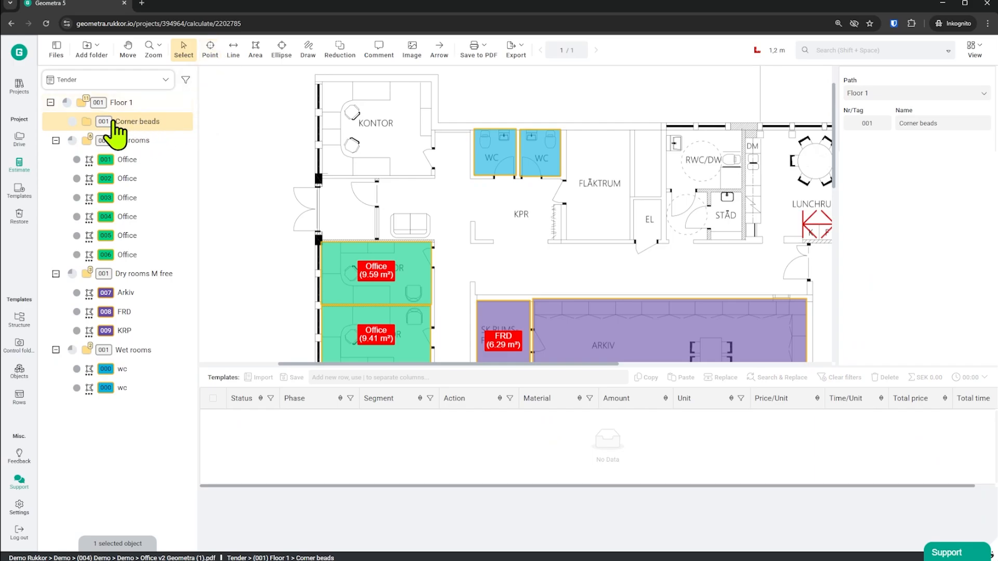
{"action": "left_click", "coordinate": [210, 49]}
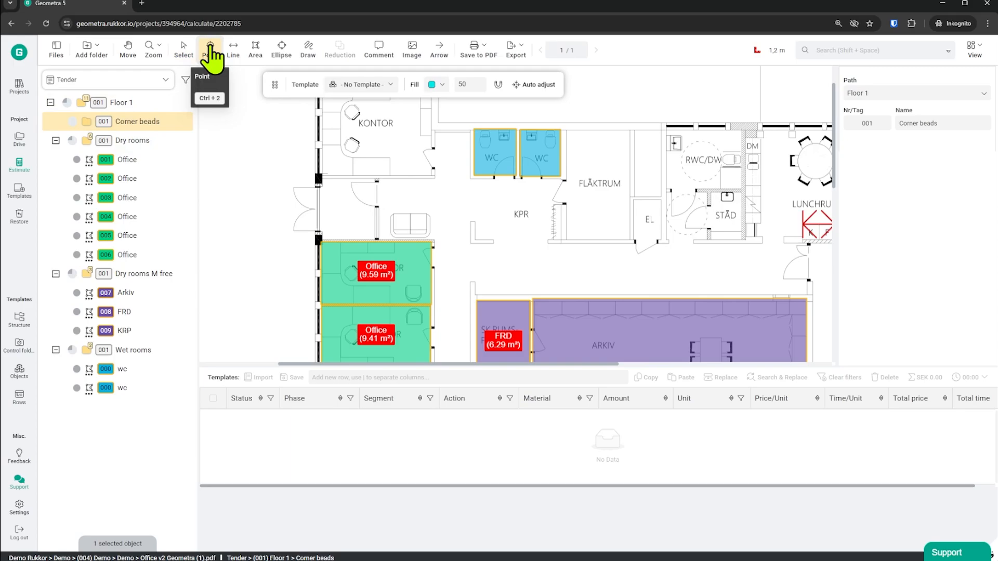
{"action": "left_click", "coordinate": [364, 85]}
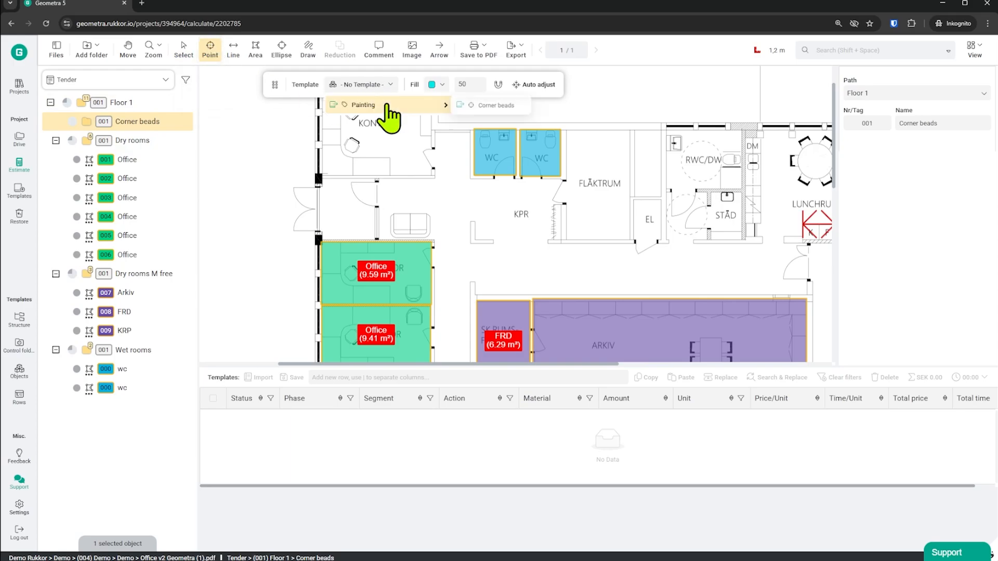
{"action": "left_click", "coordinate": [499, 107]}
{"action": "left_click", "coordinate": [434, 177]}
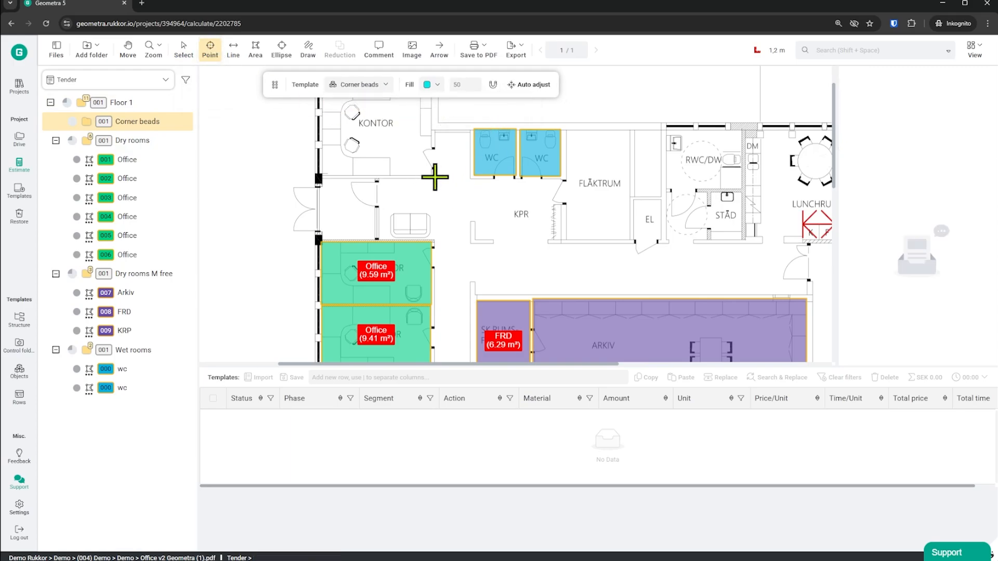
{"action": "left_click", "coordinate": [470, 242]}
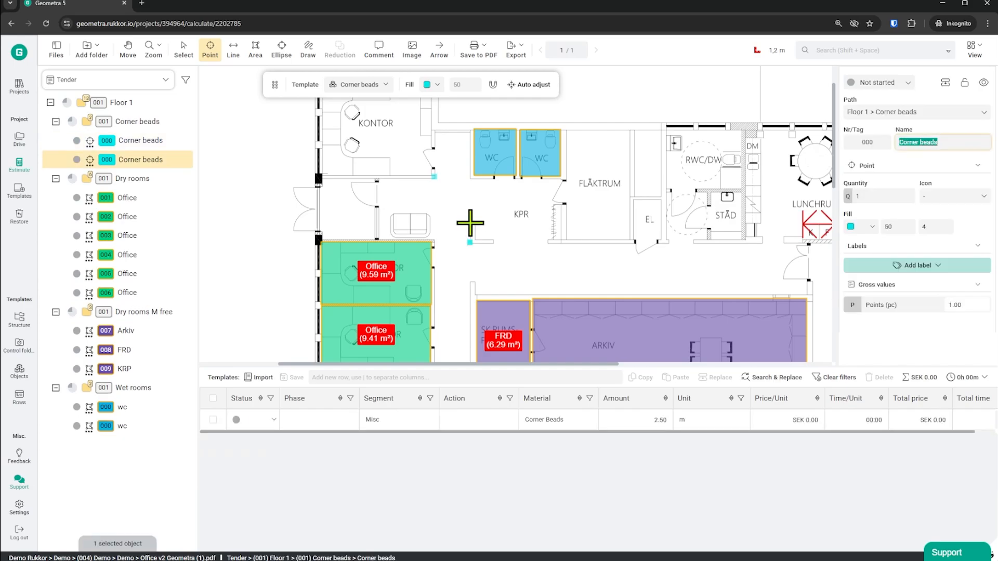
{"action": "left_click", "coordinate": [470, 222]}
{"action": "left_click", "coordinate": [469, 278]}
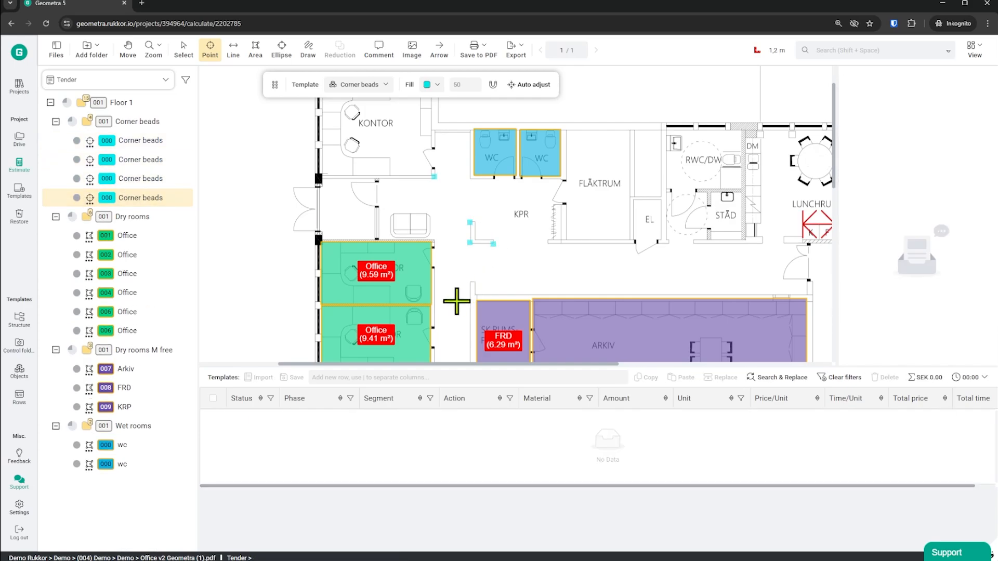
{"action": "left_click", "coordinate": [455, 298]}
Place five more Corner beads points on the corridor wall corners below KRP and along DATA and DATA KOPIERING.
{"action": "scroll", "coordinate": [457, 293], "scroll_direction": "down", "scroll_amount": 5}
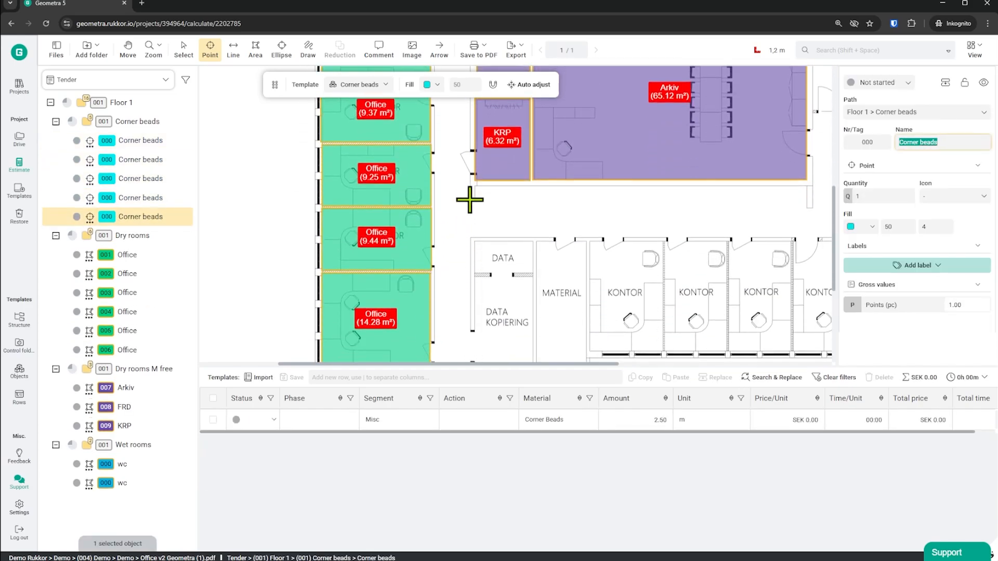
{"action": "left_click", "coordinate": [470, 200]}
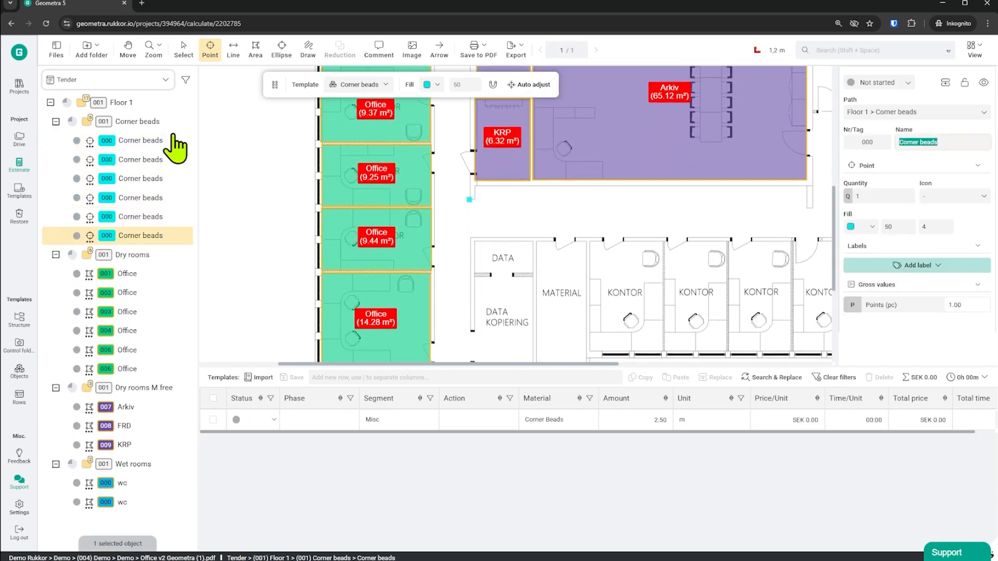
{"action": "left_click", "coordinate": [473, 200]}
{"action": "left_click", "coordinate": [470, 236]}
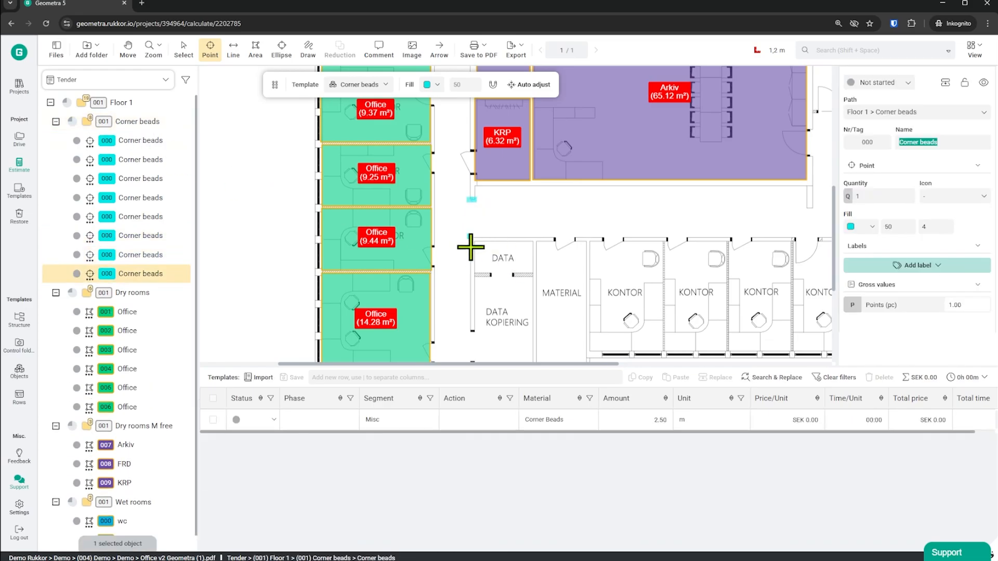
{"action": "scroll", "coordinate": [460, 289], "scroll_direction": "down", "scroll_amount": 1}
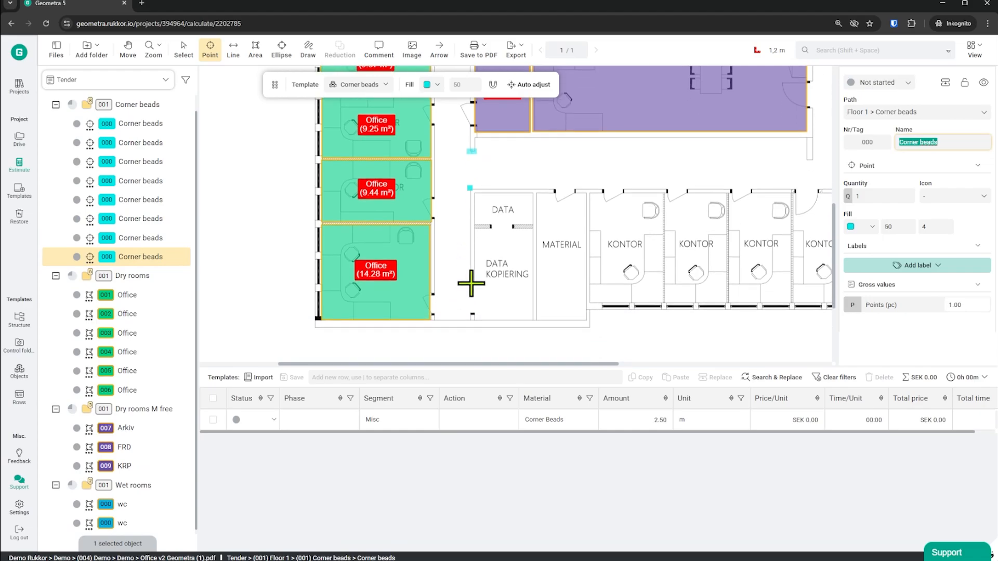
{"action": "left_click", "coordinate": [471, 283]}
{"action": "left_click", "coordinate": [470, 314]}
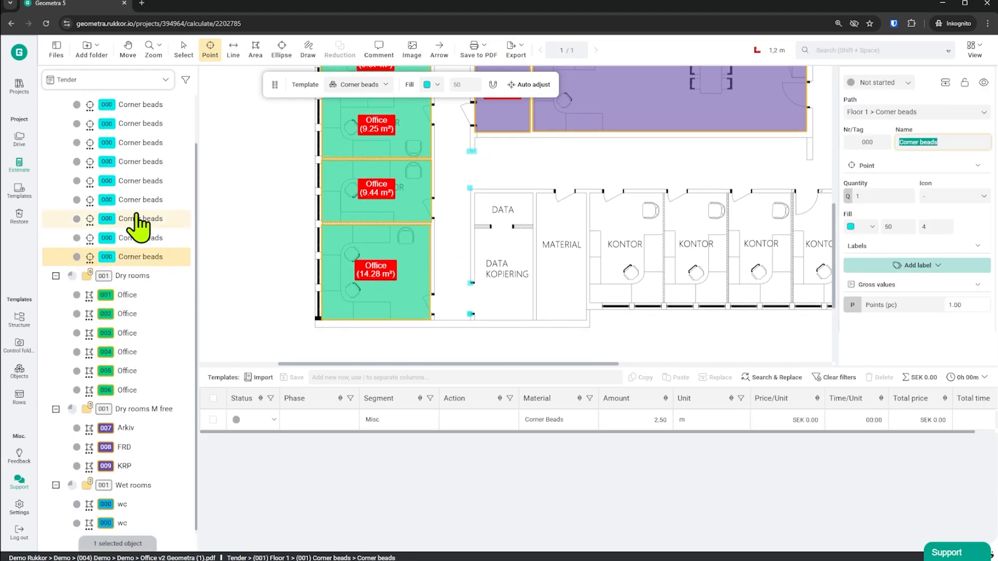
Compare the Corner Beads material amount for the whole Corner beads folder with that of a single point.
{"action": "scroll", "coordinate": [138, 223], "scroll_direction": "up", "scroll_amount": 1}
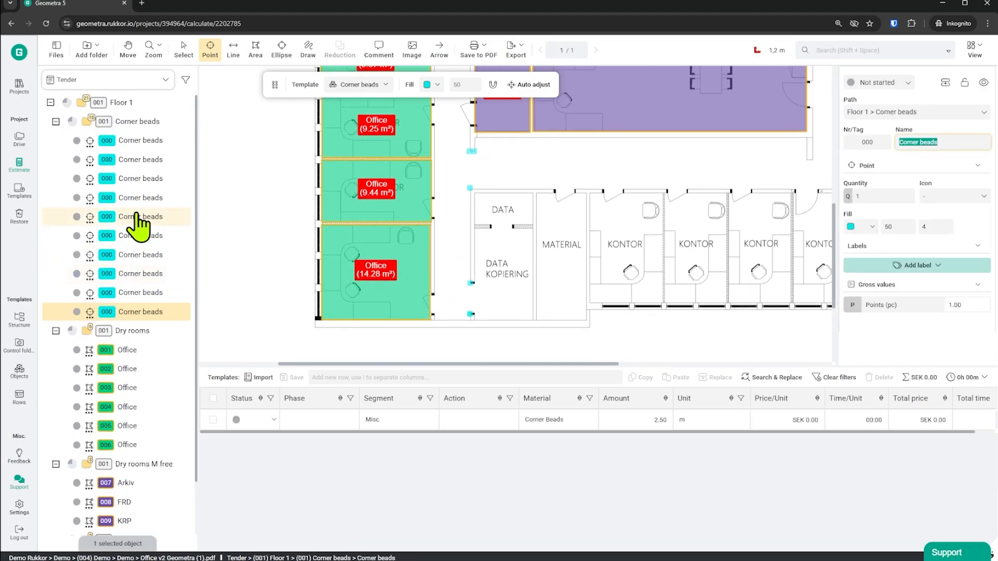
{"action": "left_click", "coordinate": [131, 125]}
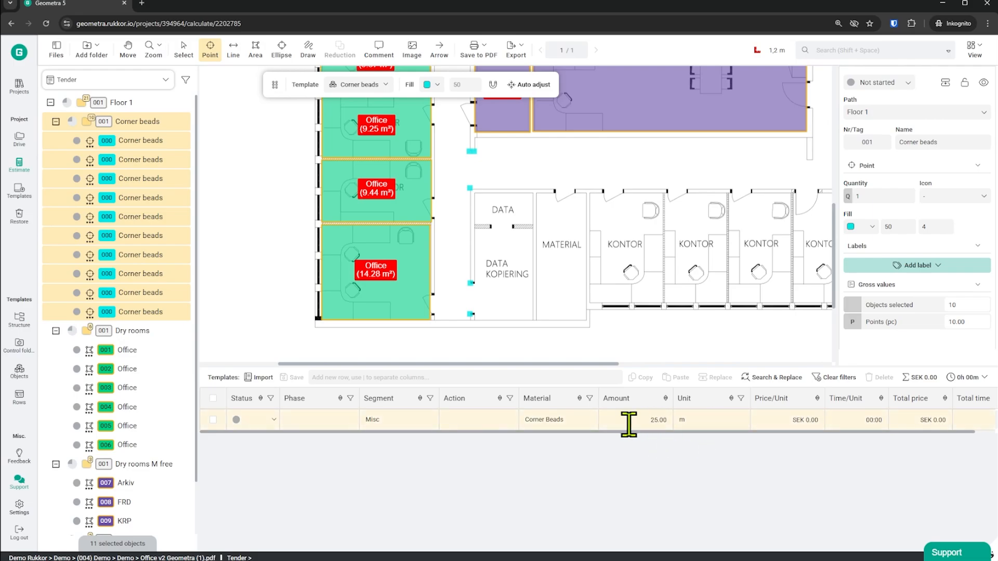
{"action": "left_click", "coordinate": [135, 141]}
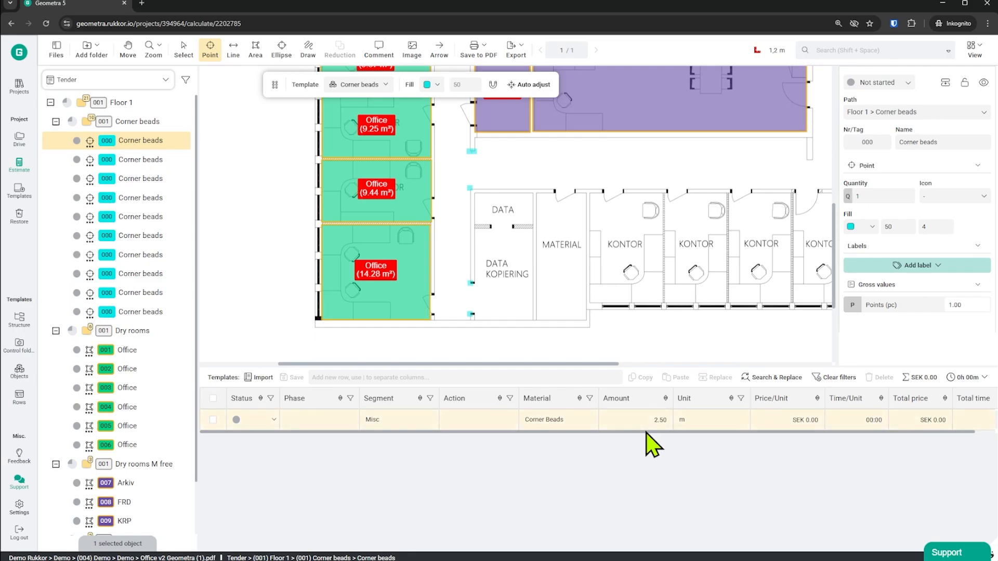
{"action": "left_click", "coordinate": [134, 123]}
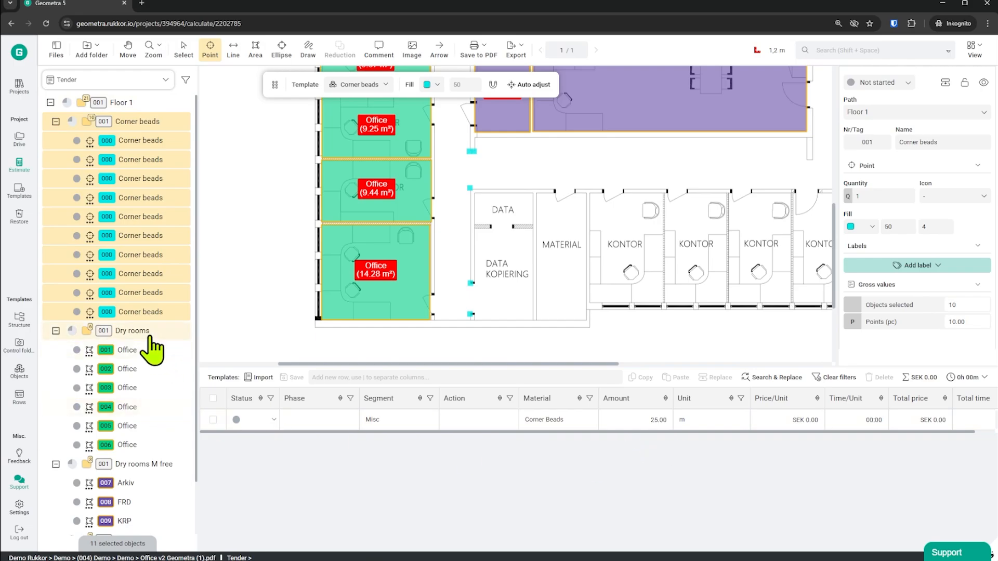
{"action": "scroll", "coordinate": [156, 467], "scroll_direction": "down", "scroll_amount": 1}
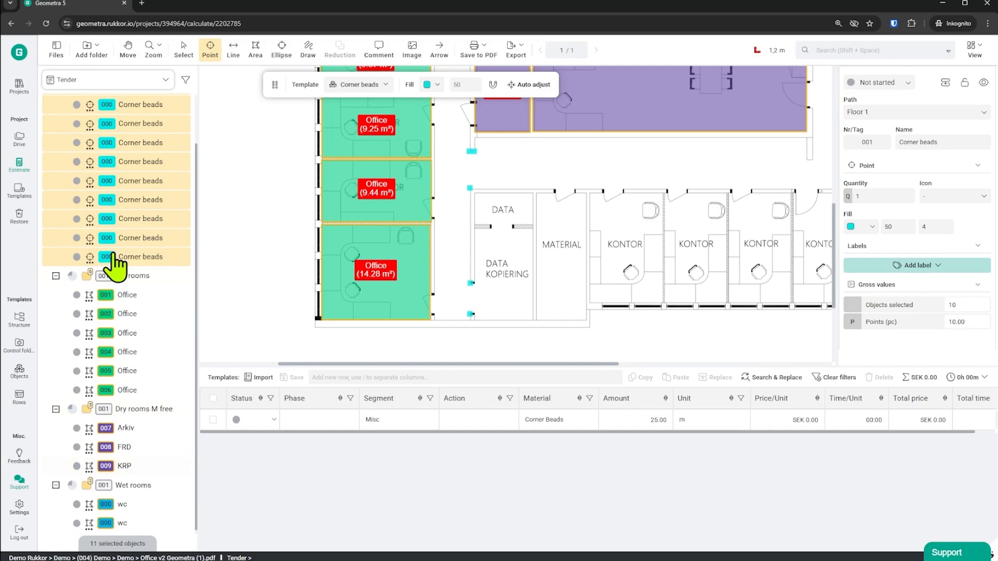
{"action": "scroll", "coordinate": [139, 484], "scroll_direction": "up", "scroll_amount": 1}
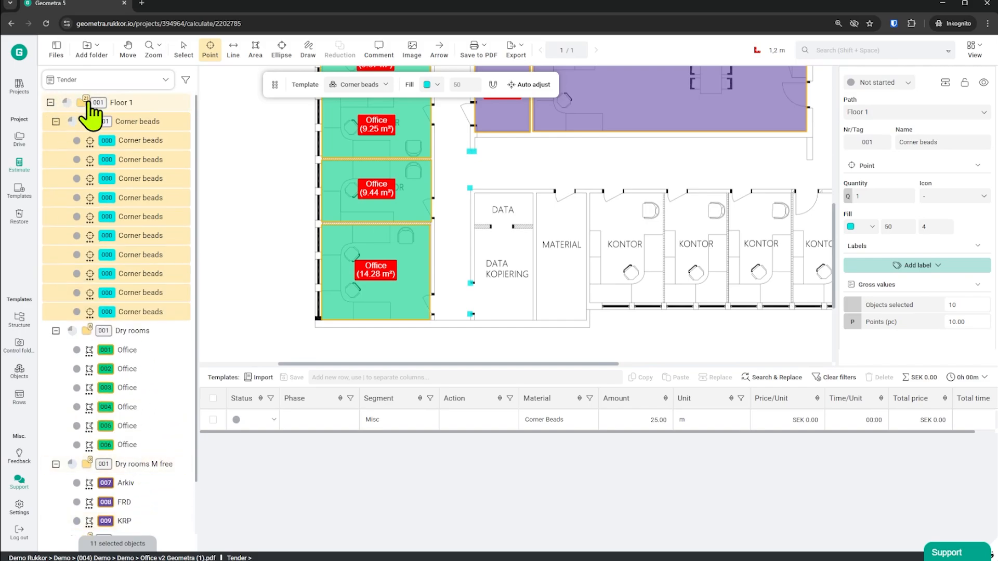
Select the Floor 1 folder and examine the combined material rows for all its rooms and corner beads.
{"action": "left_click", "coordinate": [131, 103]}
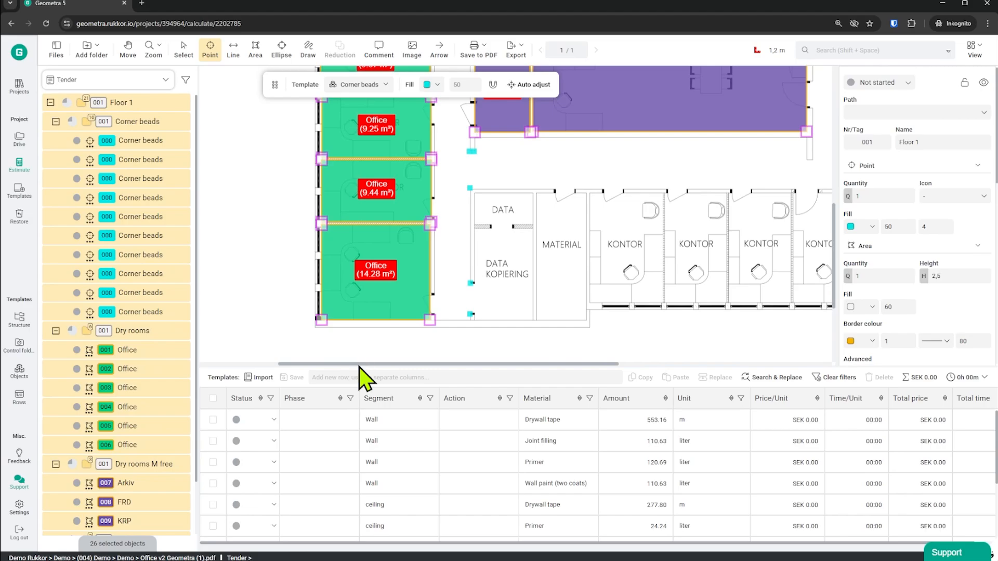
{"action": "left_click_drag", "start_coordinate": [358, 366], "coordinate": [360, 214]}
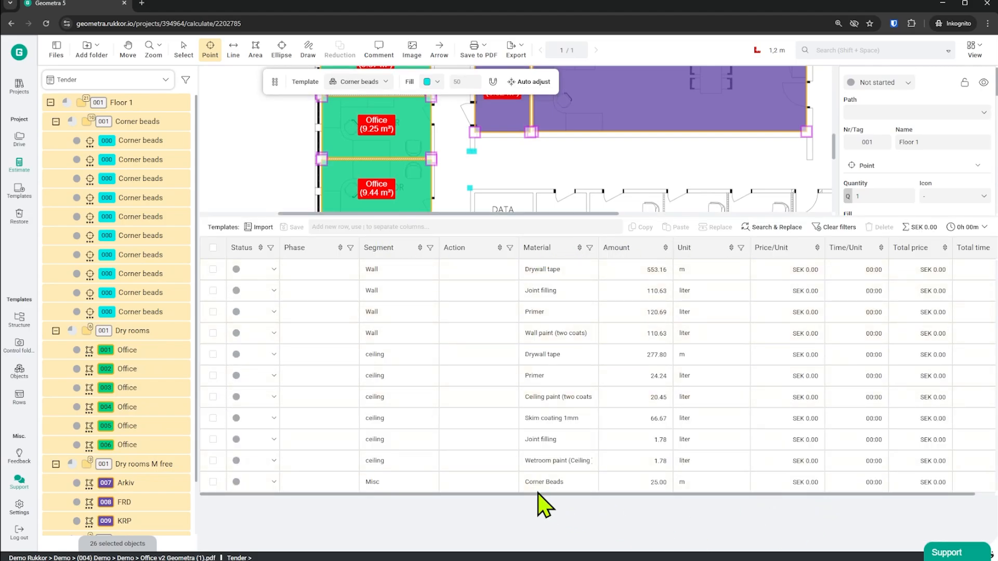
{"action": "left_click_drag", "start_coordinate": [615, 215], "coordinate": [621, 358]}
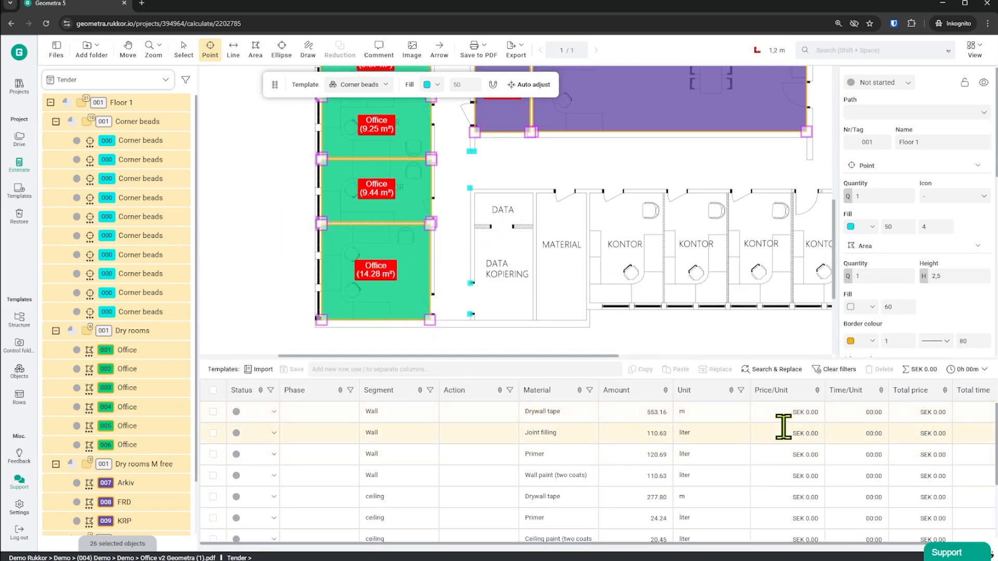
In the Floor 1 folder, draw a line with the Accent wall template along the corridor wall above FRD and Arkiv.
{"action": "scroll", "coordinate": [575, 283], "scroll_direction": "up", "scroll_amount": 5}
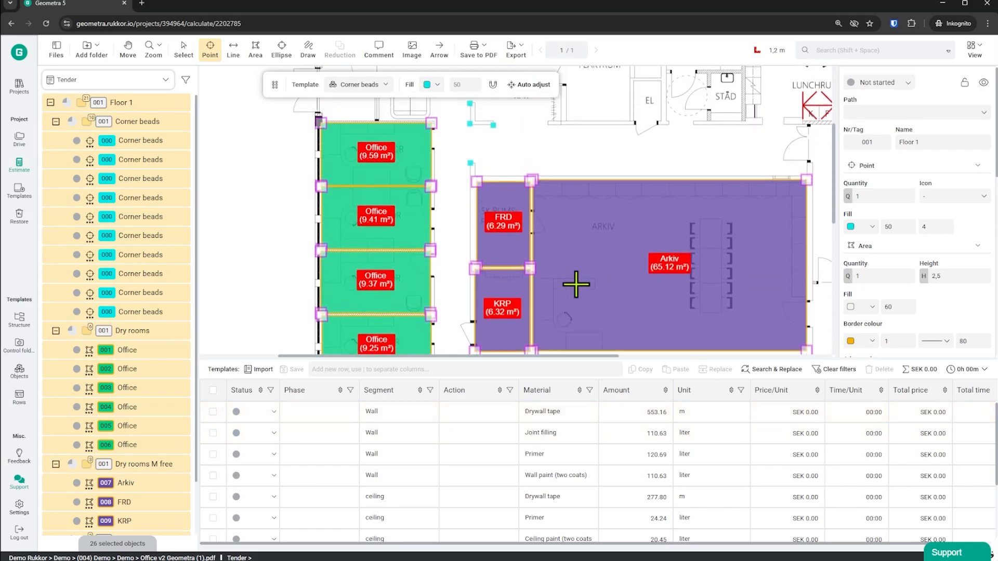
{"action": "left_click", "coordinate": [234, 50]}
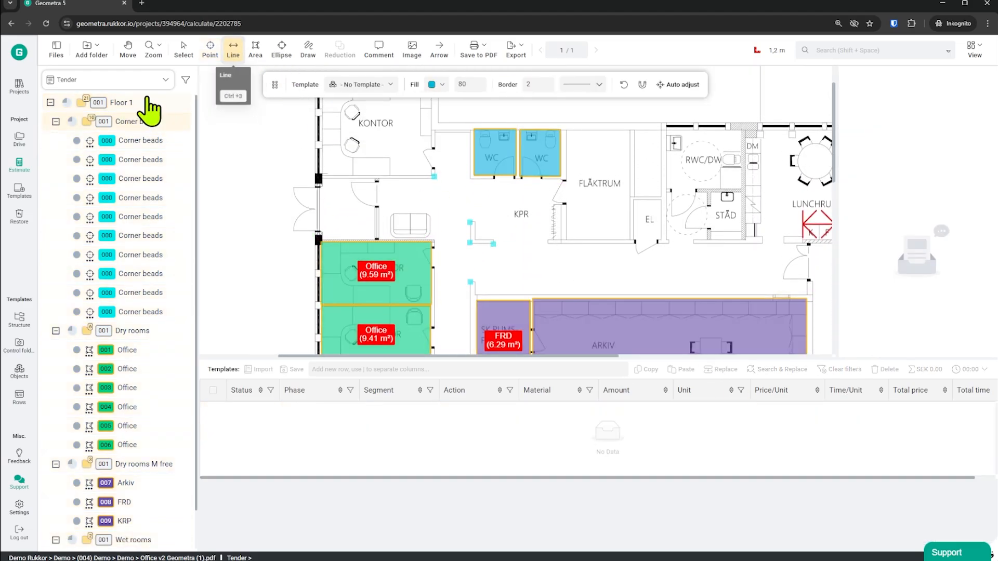
{"action": "left_click", "coordinate": [141, 102]}
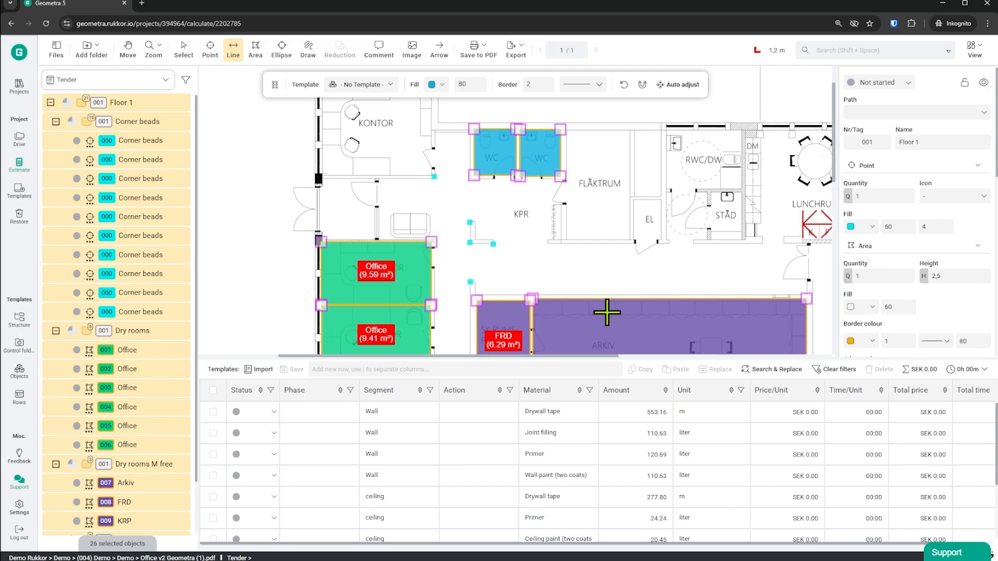
{"action": "scroll", "coordinate": [607, 312], "scroll_direction": "down", "scroll_amount": 1}
{"action": "left_click", "coordinate": [384, 85]}
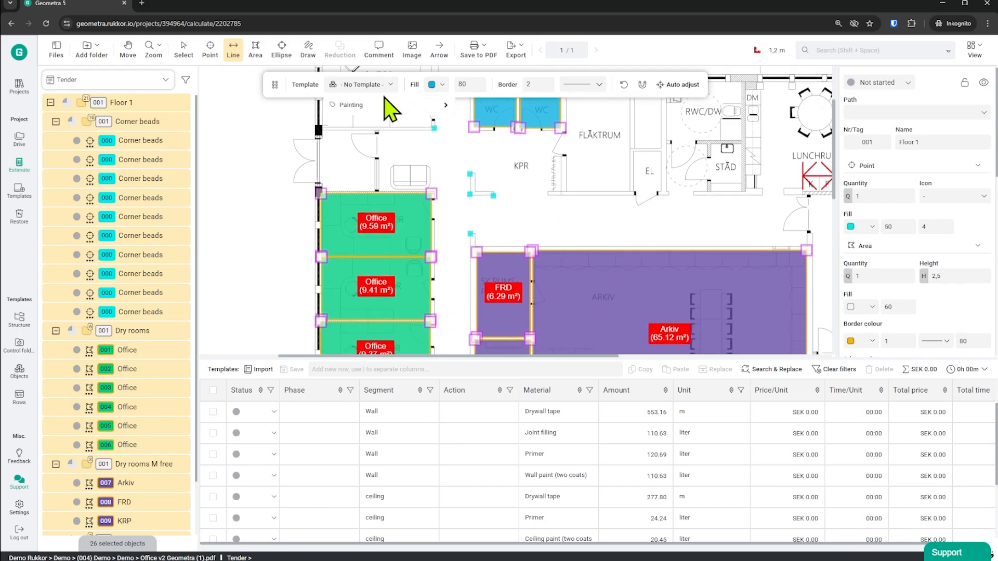
{"action": "mouse_move", "coordinate": [384, 105]}
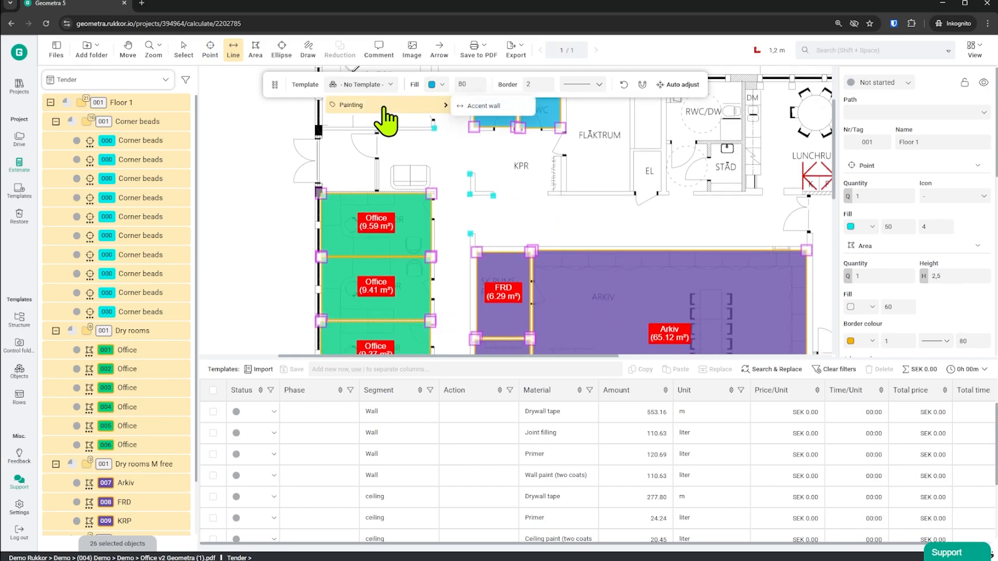
{"action": "left_click", "coordinate": [499, 107]}
{"action": "left_click", "coordinate": [475, 246]}
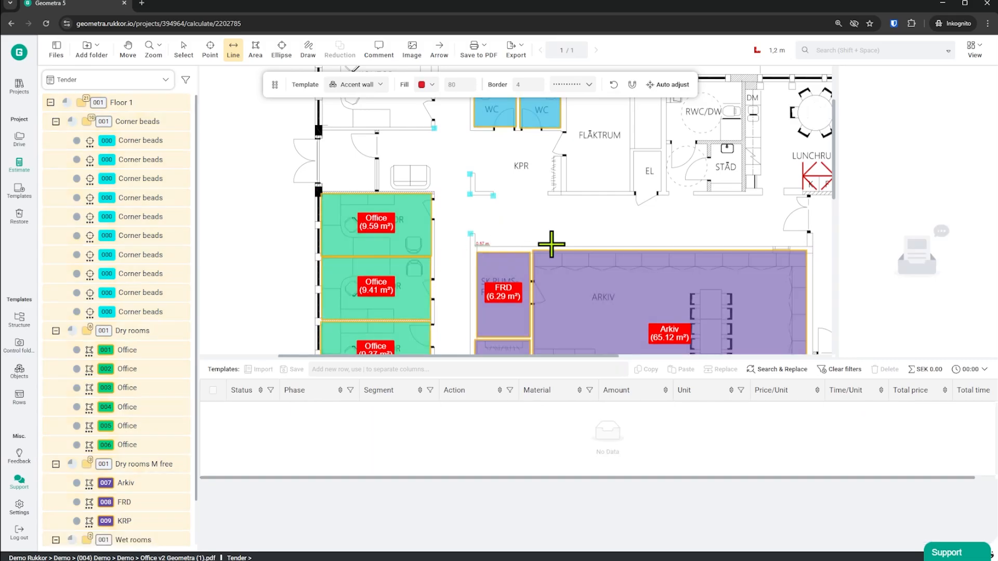
{"action": "left_click", "coordinate": [809, 245]}
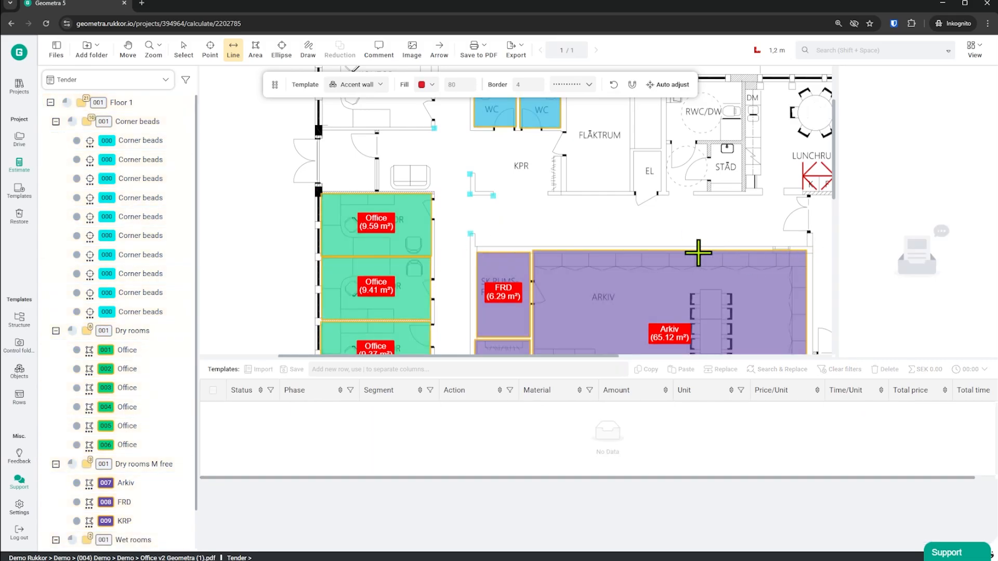
{"action": "scroll", "coordinate": [666, 264], "scroll_direction": "up", "scroll_amount": 3}
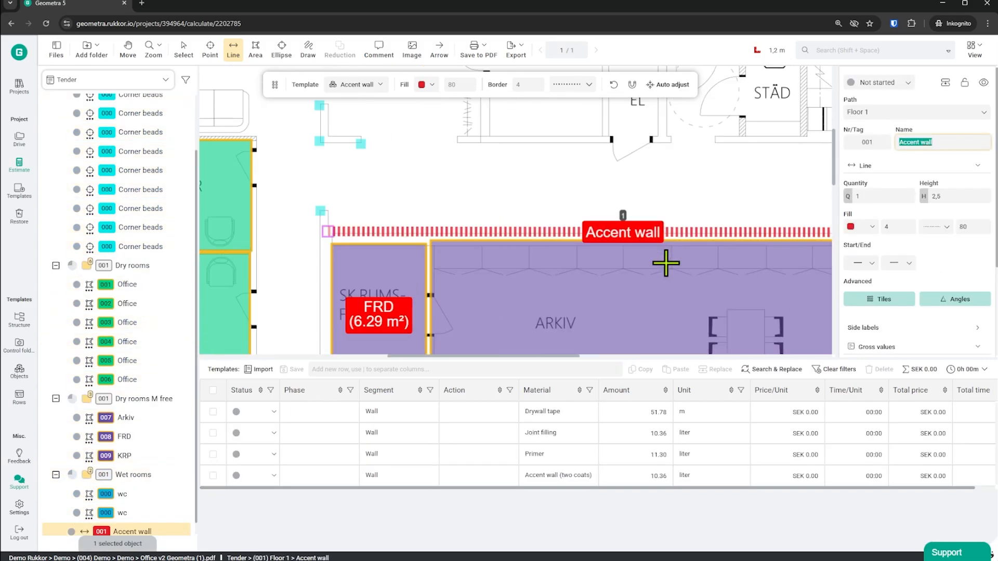
{"action": "scroll", "coordinate": [655, 252], "scroll_direction": "down", "scroll_amount": 3}
{"action": "scroll", "coordinate": [489, 247], "scroll_direction": "down", "scroll_amount": 3}
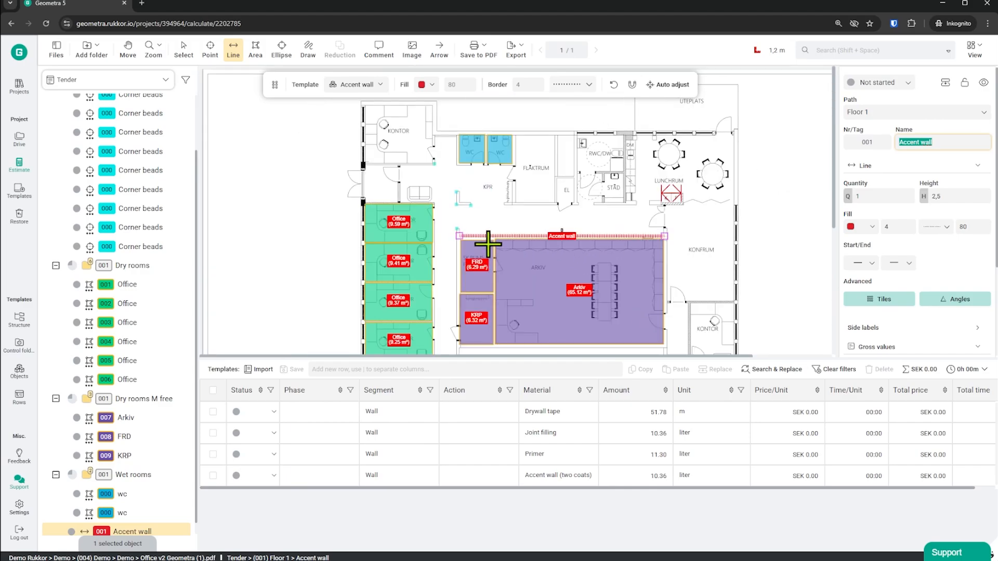
{"action": "scroll", "coordinate": [624, 253], "scroll_direction": "down", "scroll_amount": 1}
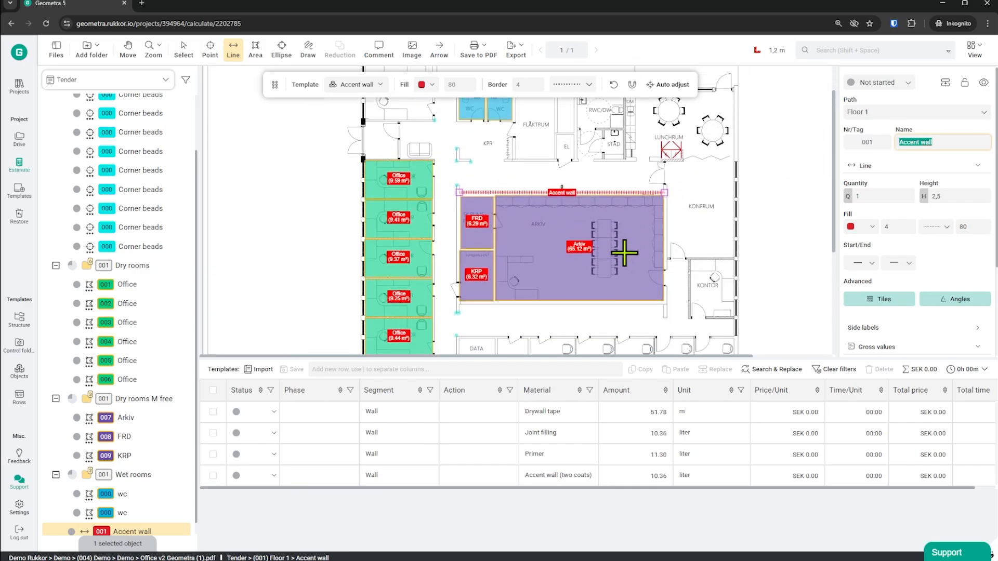
Select all measured objects on the plan together with their folders.
{"action": "left_click", "coordinate": [184, 49]}
{"action": "scroll", "coordinate": [606, 257], "scroll_direction": "down", "scroll_amount": 2}
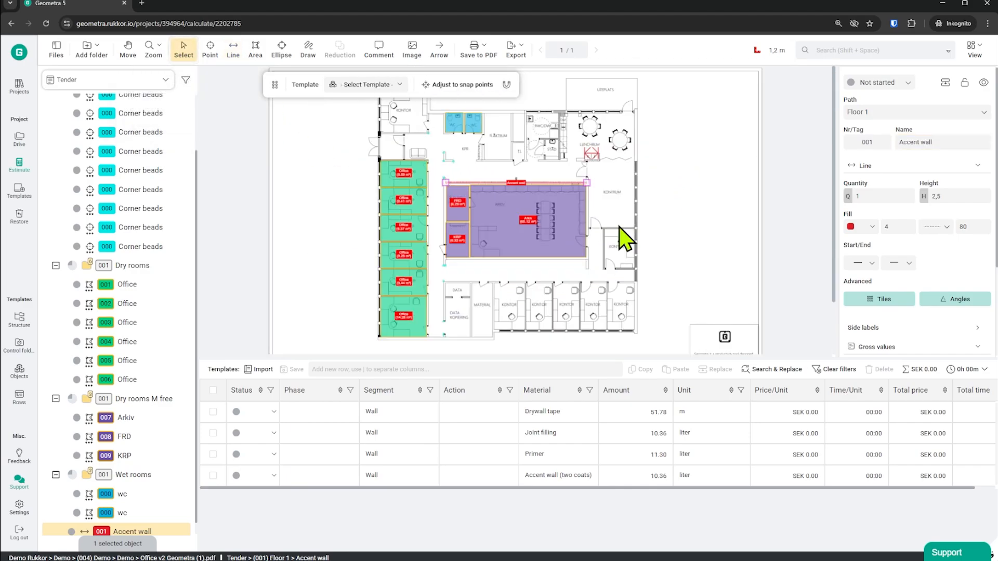
{"action": "left_click", "coordinate": [635, 279]}
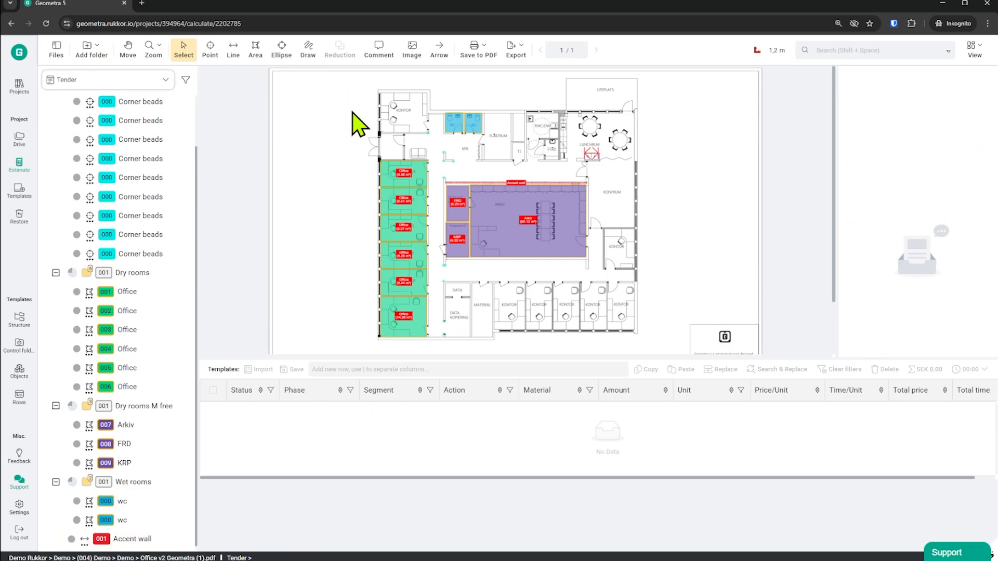
{"action": "left_click_drag", "start_coordinate": [341, 88], "coordinate": [654, 332]}
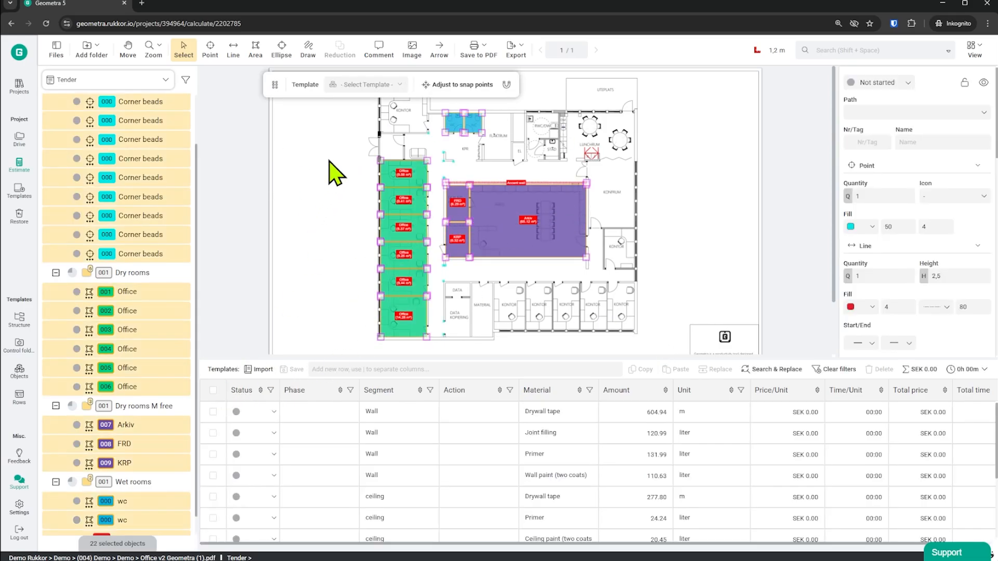
{"action": "left_click", "coordinate": [543, 322]}
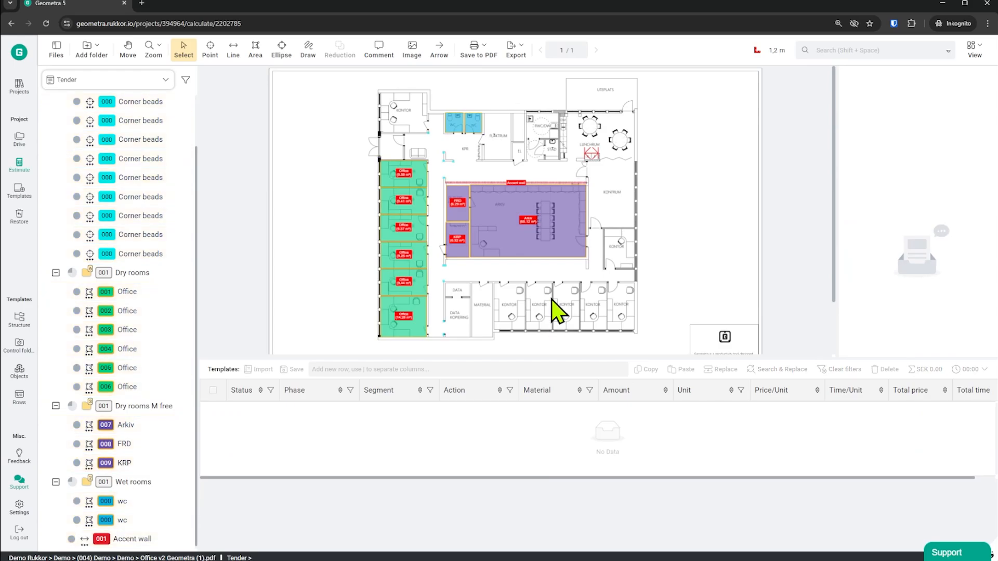
{"action": "key", "text": "ctrl+a"}
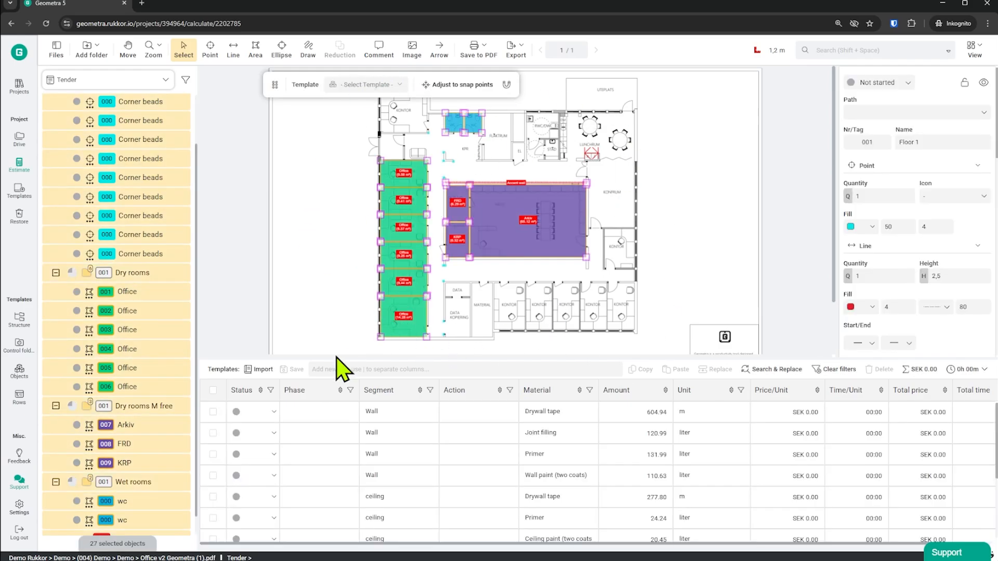
Select all material rows and save them to CSV as Rows (Sum) [Selection].
{"action": "left_click", "coordinate": [213, 391]}
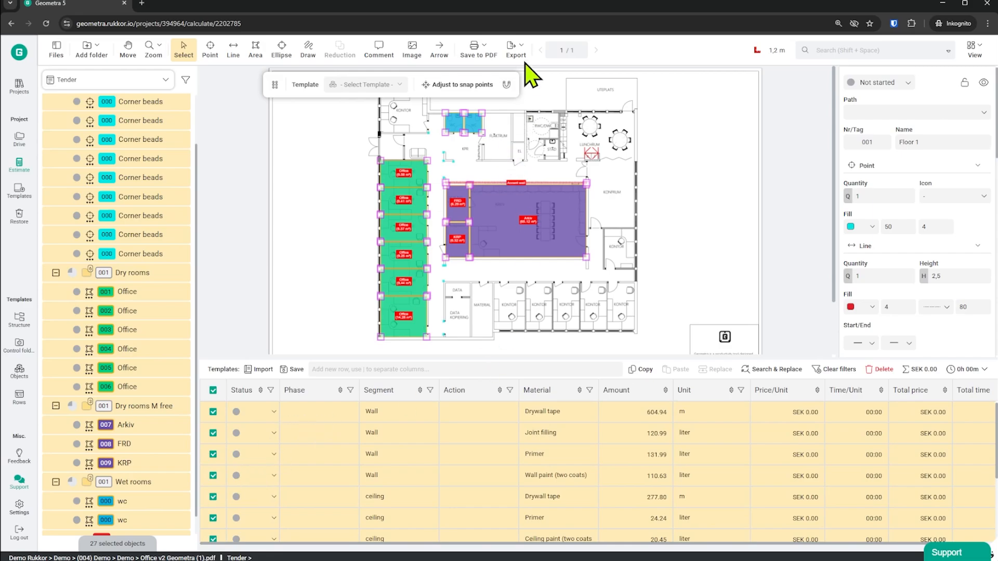
{"action": "left_click", "coordinate": [516, 49]}
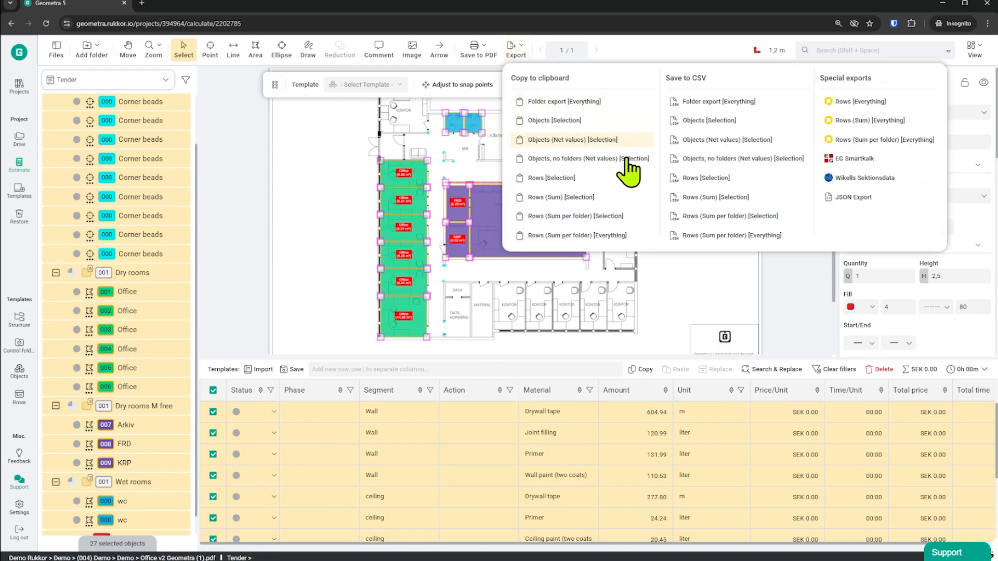
{"action": "left_click", "coordinate": [706, 200]}
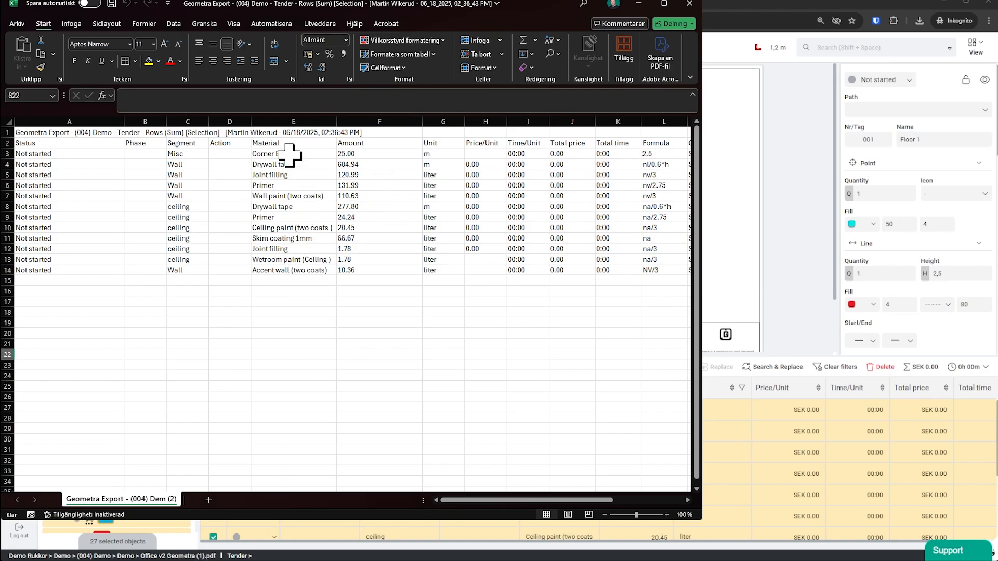
In Excel, examine the exported material names, amounts and units, plus the affected objects and total quantity for each row.
{"action": "left_click_drag", "start_coordinate": [282, 152], "coordinate": [431, 269]}
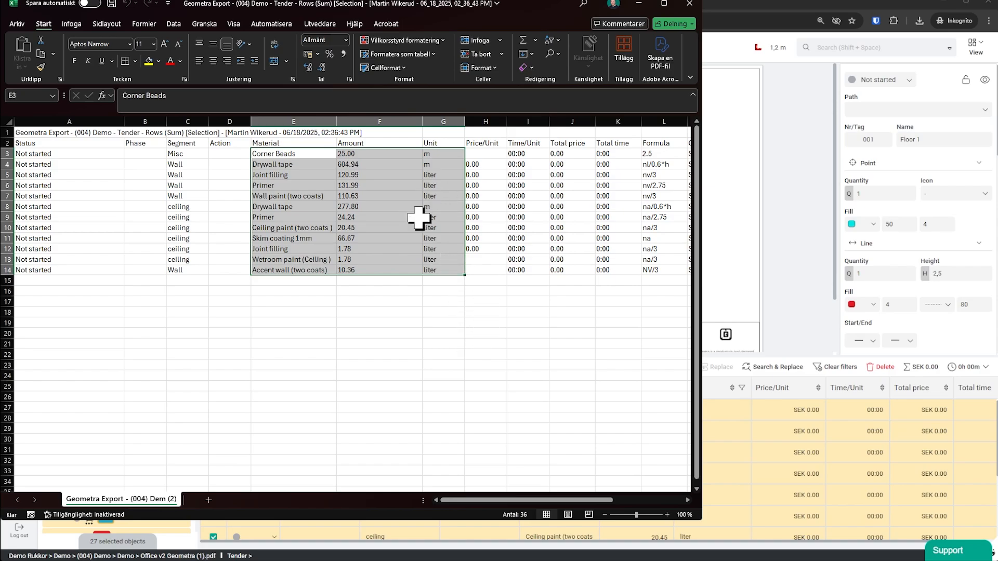
{"action": "left_click_drag", "start_coordinate": [473, 500], "coordinate": [535, 470]}
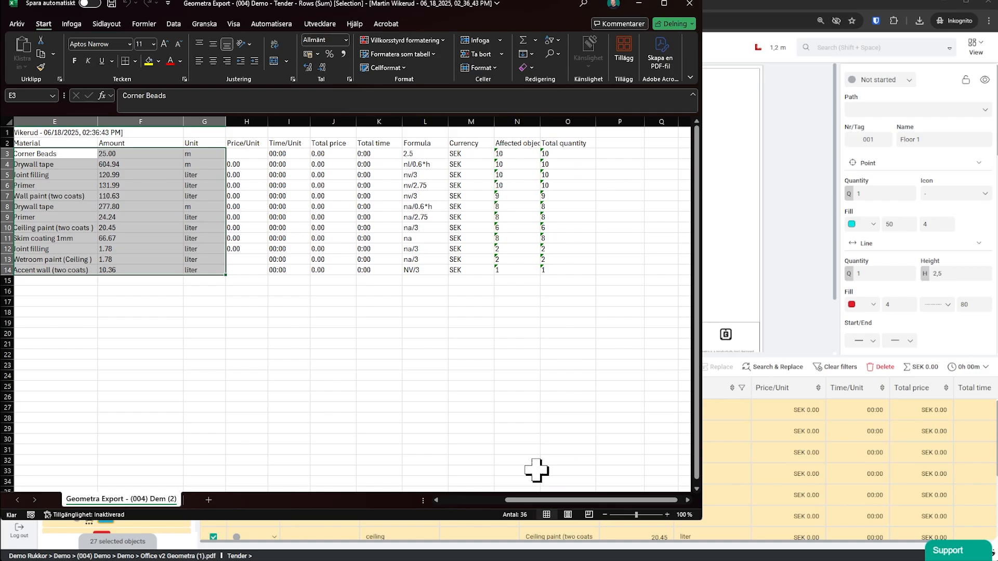
{"action": "left_click_drag", "start_coordinate": [514, 156], "coordinate": [569, 270]}
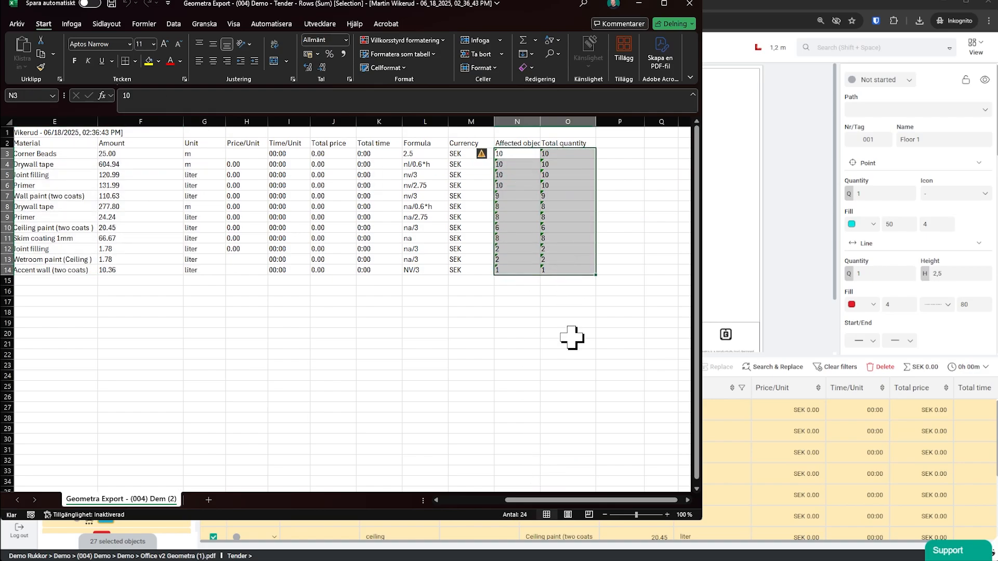
{"action": "left_click", "coordinate": [547, 353]}
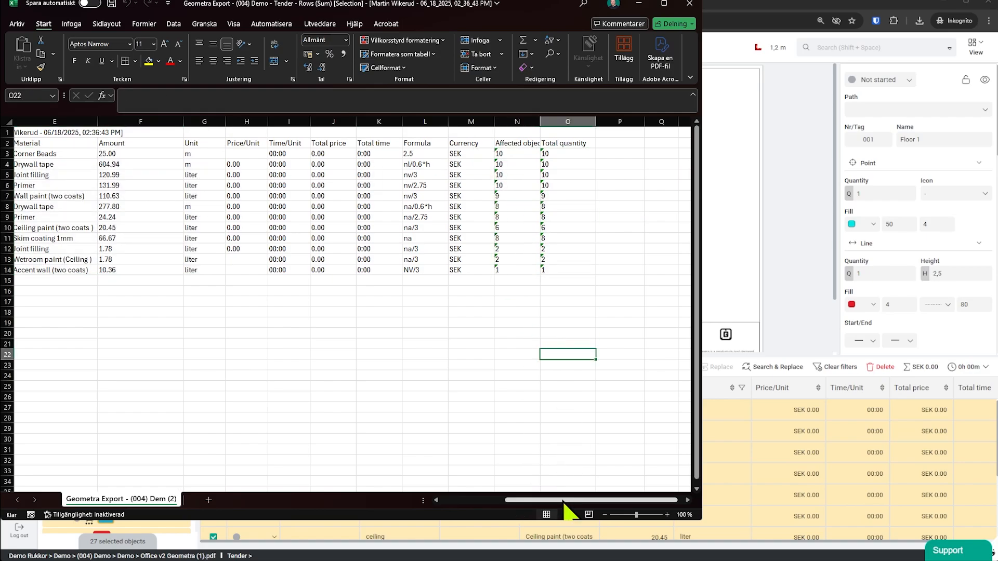
{"action": "left_click_drag", "start_coordinate": [563, 500], "coordinate": [496, 500]}
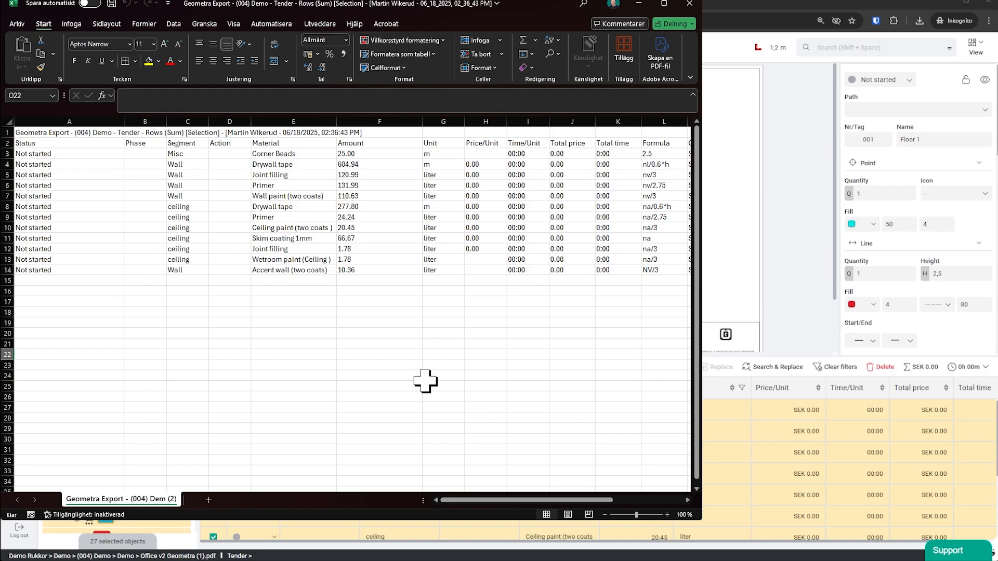
Return to Geometra, open the support panel with the chat and help center options, and clear the object selection.
{"action": "left_click", "coordinate": [639, 4]}
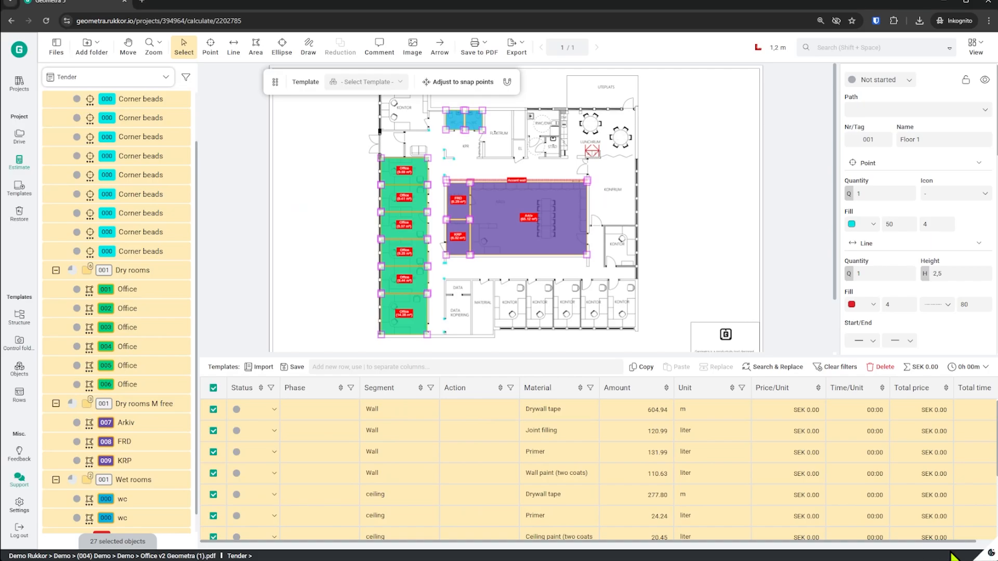
{"action": "left_click", "coordinate": [951, 550]}
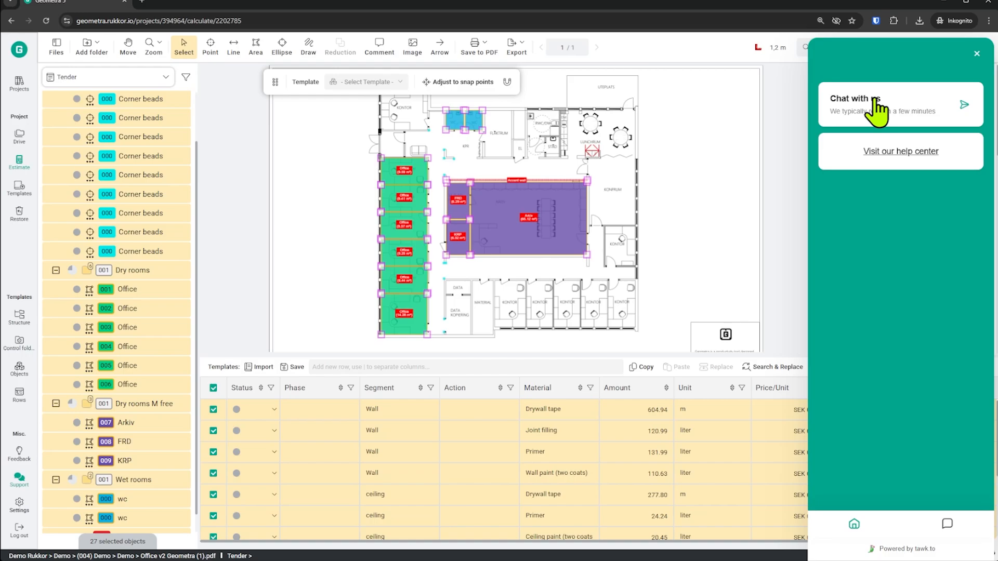
{"action": "left_click", "coordinate": [717, 245]}
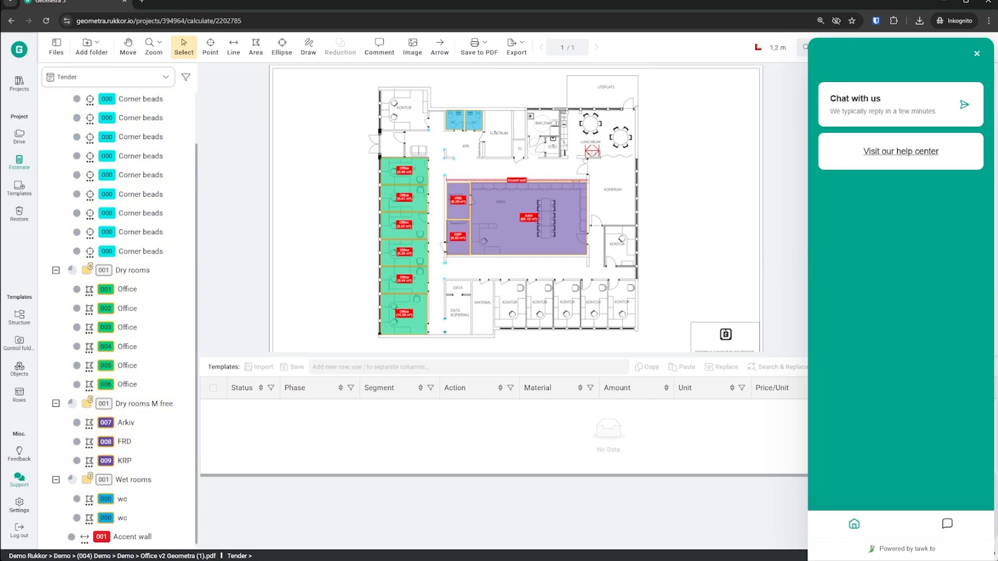